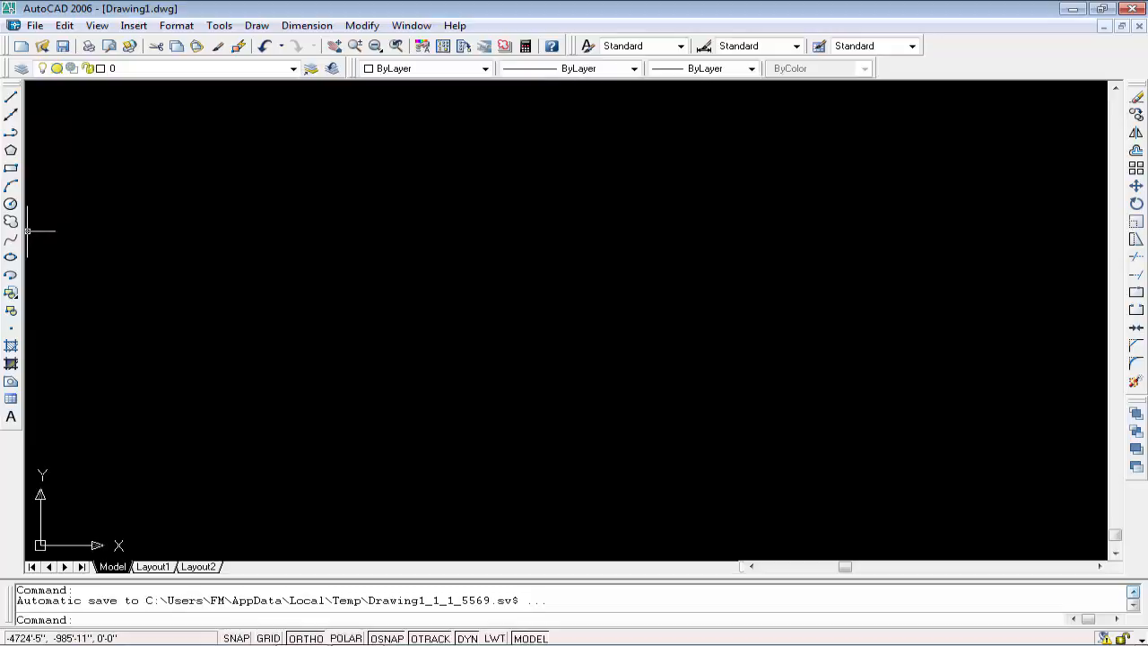
# Step: Draw a rectangle in the empty drawing, placing its opposite corner at a distance of 6'
pyautogui.click(11, 168)
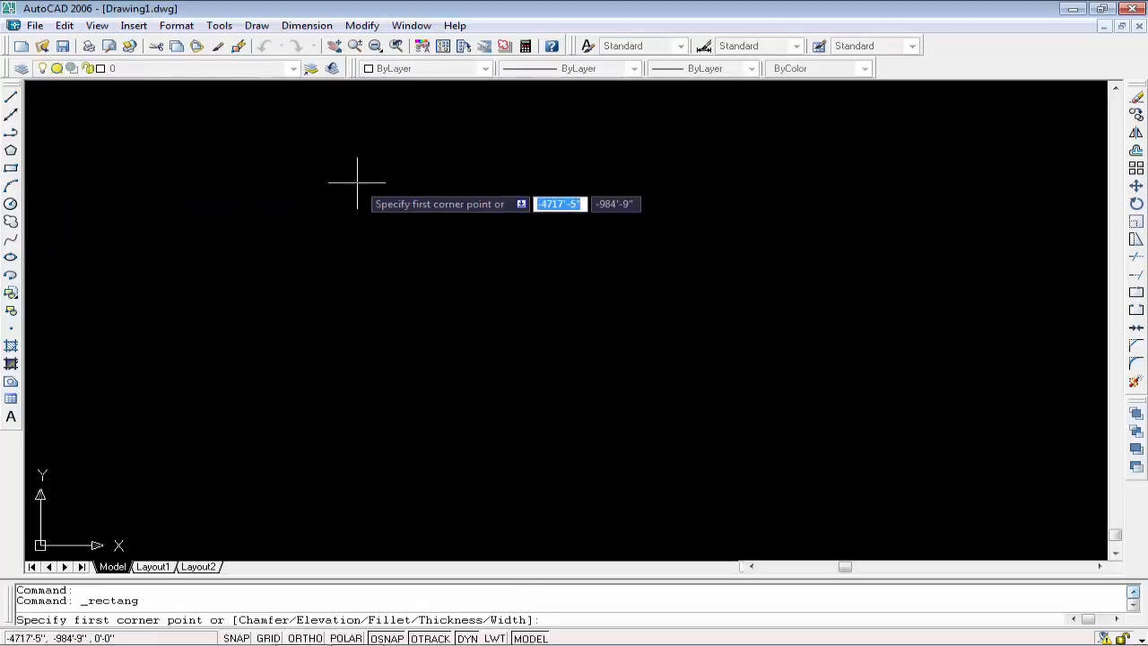
pyautogui.click(309, 206)
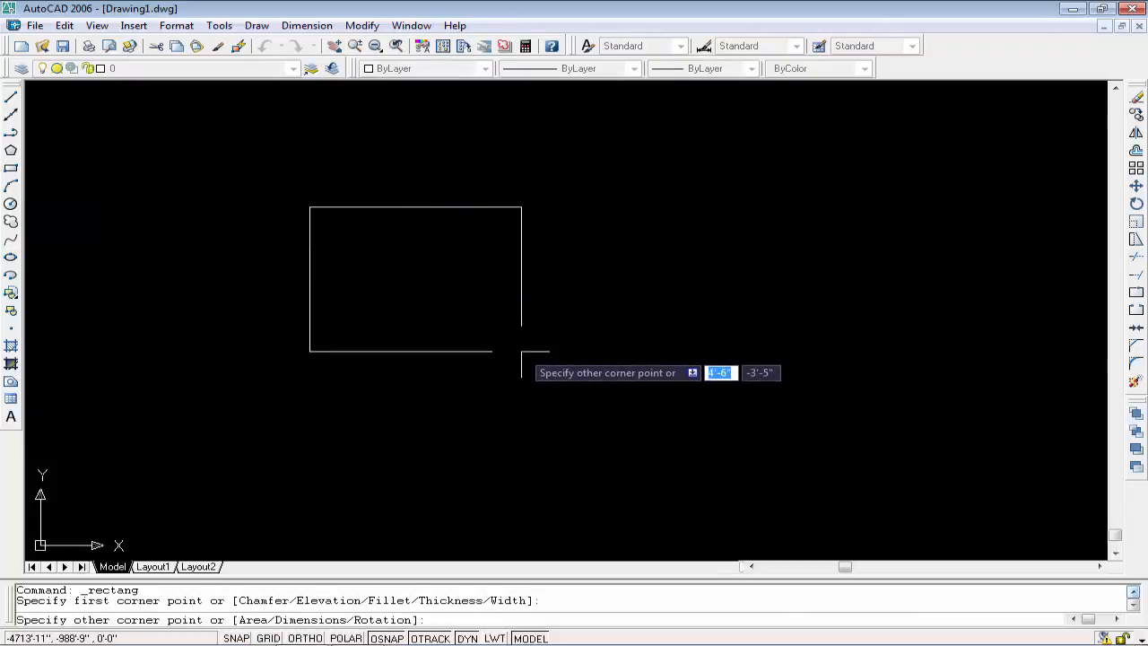
pyautogui.write("6'")
pyautogui.press('Return')
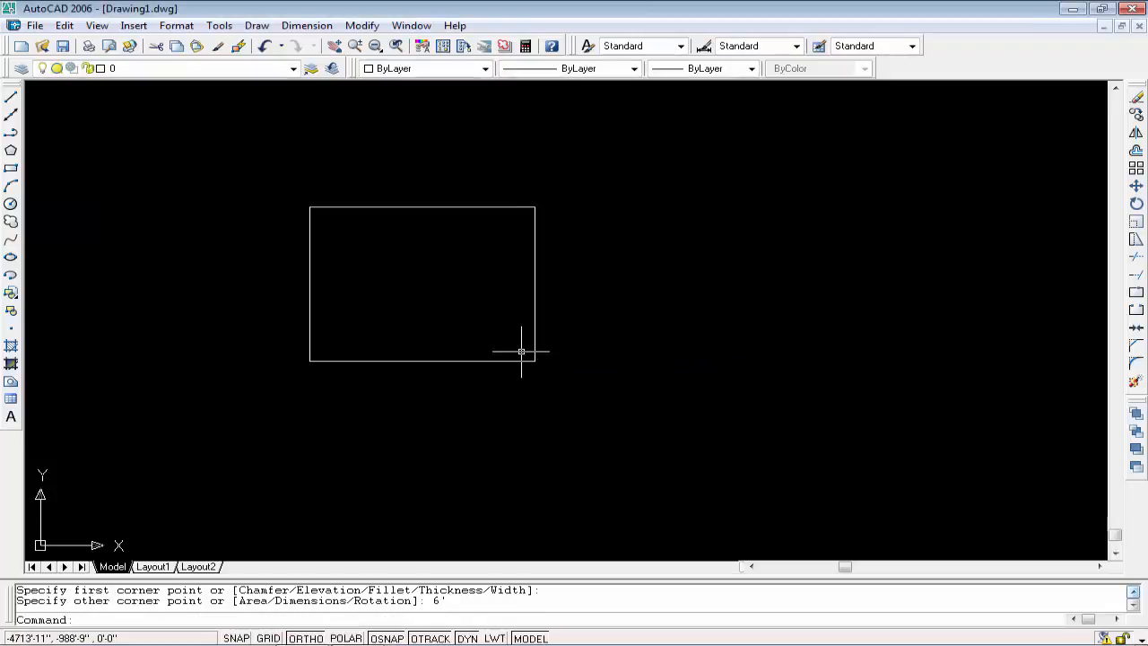
pyautogui.scroll(2, 521, 352)
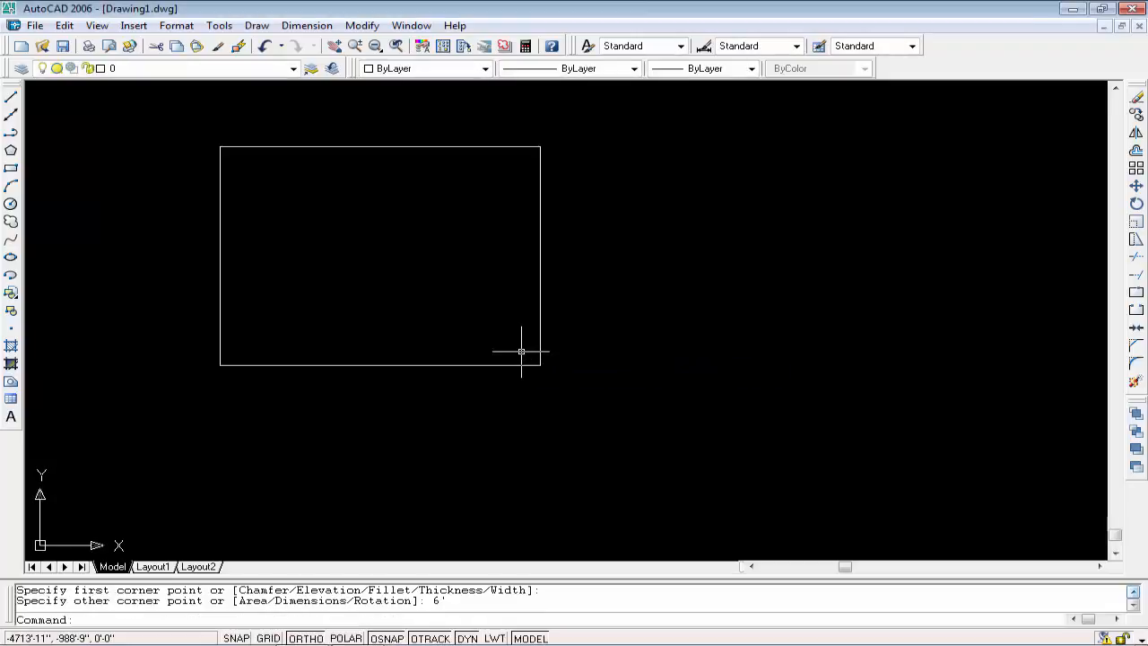
pyautogui.moveTo(395, 256); pyautogui.dragTo(547, 323, button='middle')
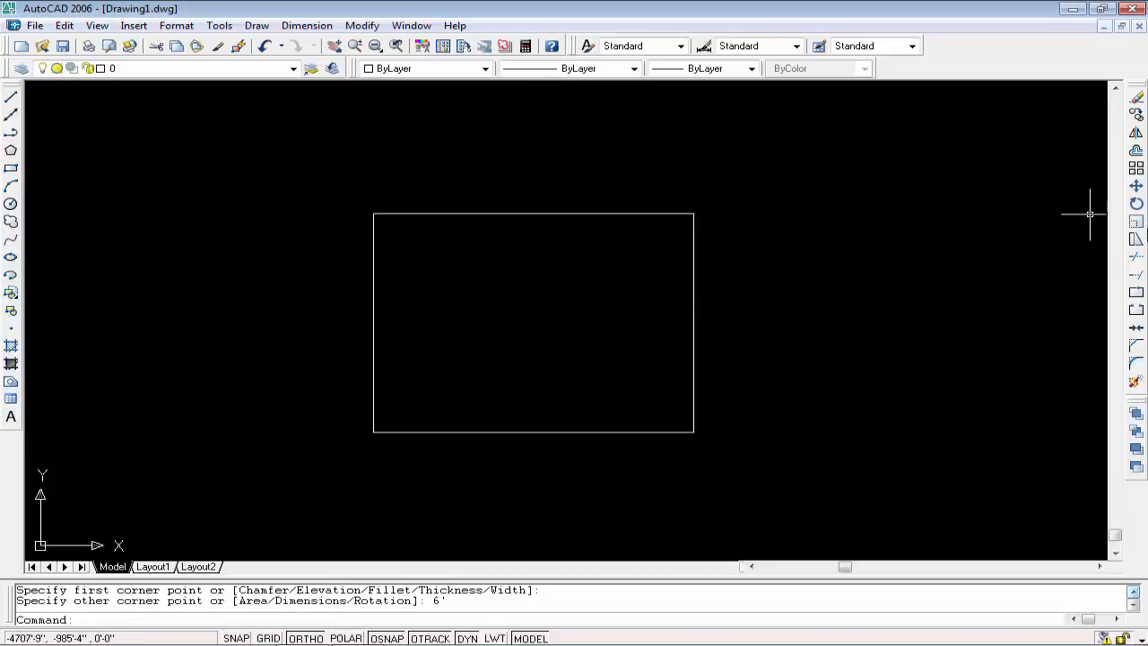
# Step: Break the rectangle's top edge at its midpoint, using @ as the second break point so no gap is left
pyautogui.click(1136, 301)
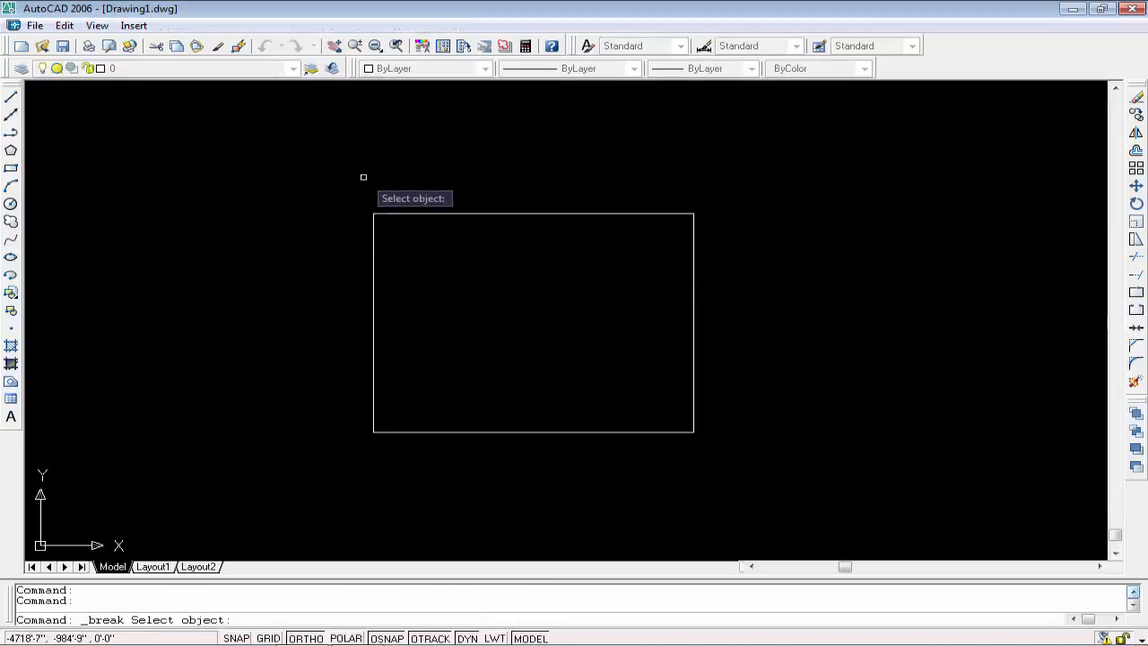
pyautogui.scroll(3, 424, 223)
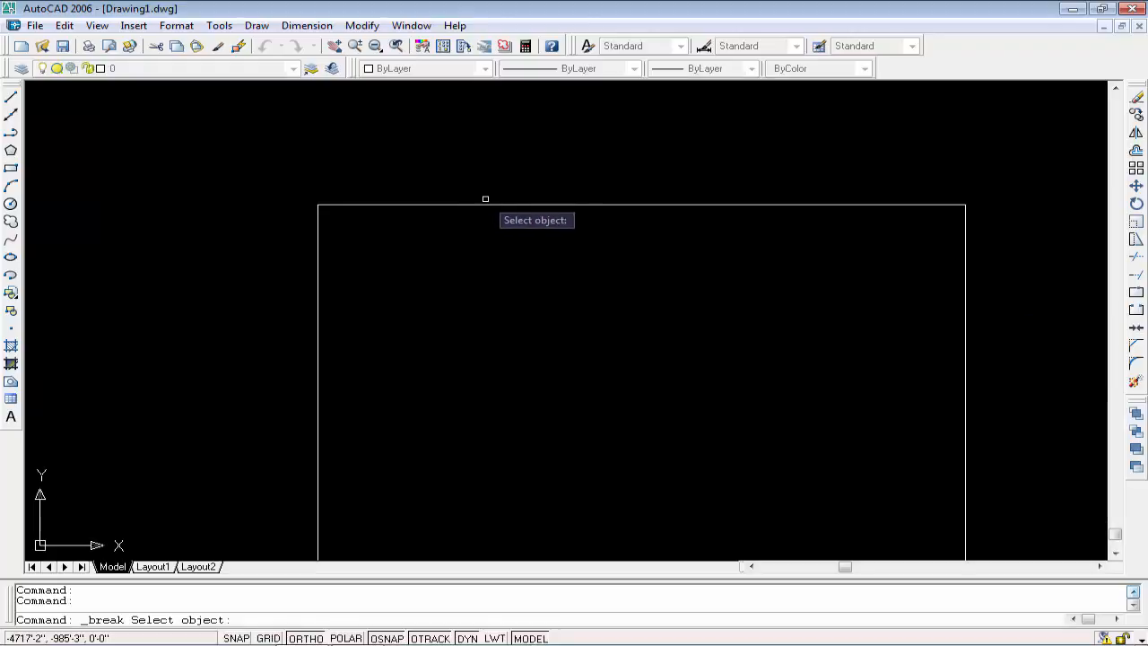
pyautogui.click(470, 205)
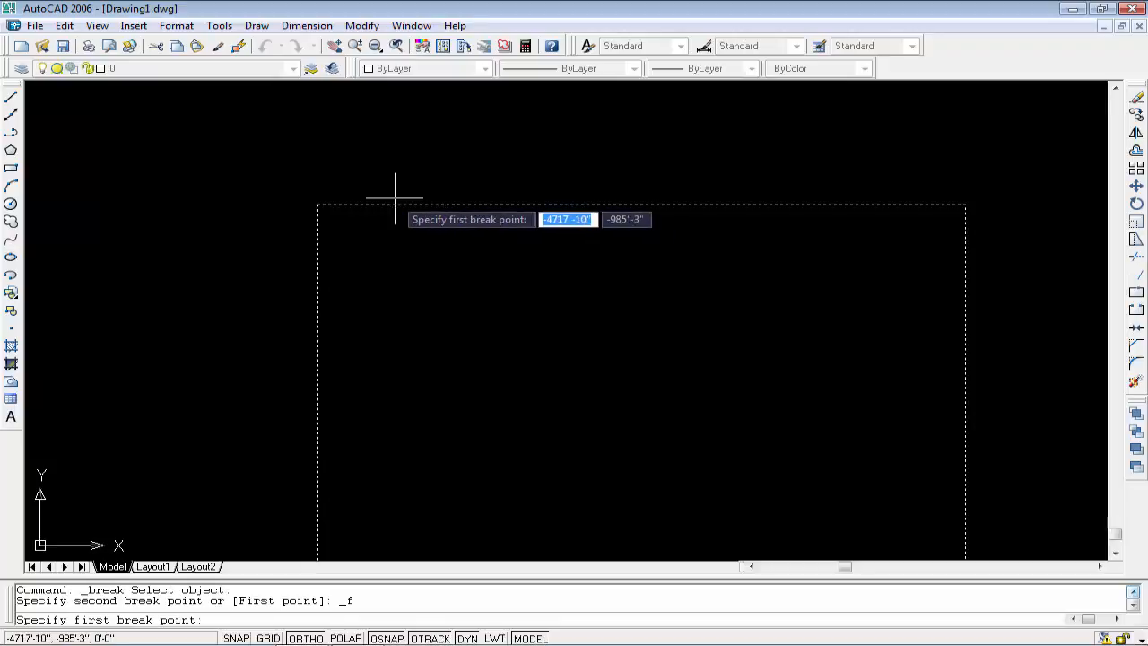
pyautogui.click(641, 205)
pyautogui.write('@')
pyautogui.press('Return')
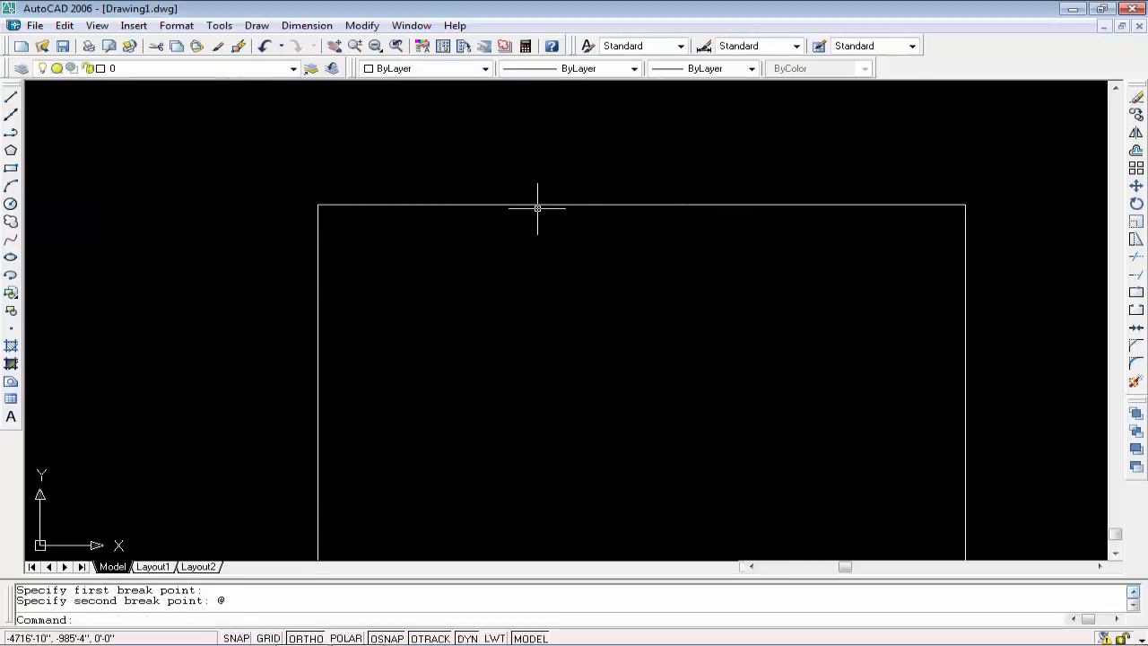
# Step: Select the pieces of the rectangle's top edge to examine where the outline is split, and clear the selection
pyautogui.click(537, 208)
pyautogui.press('Escape')
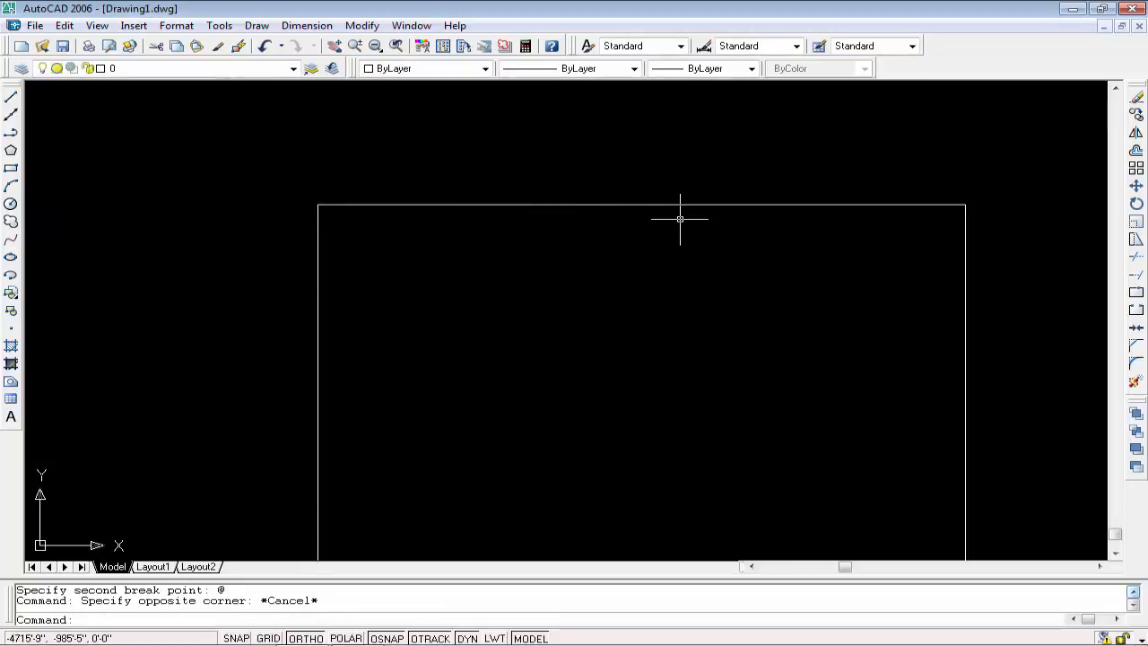
pyautogui.click(655, 205)
pyautogui.press('Escape')
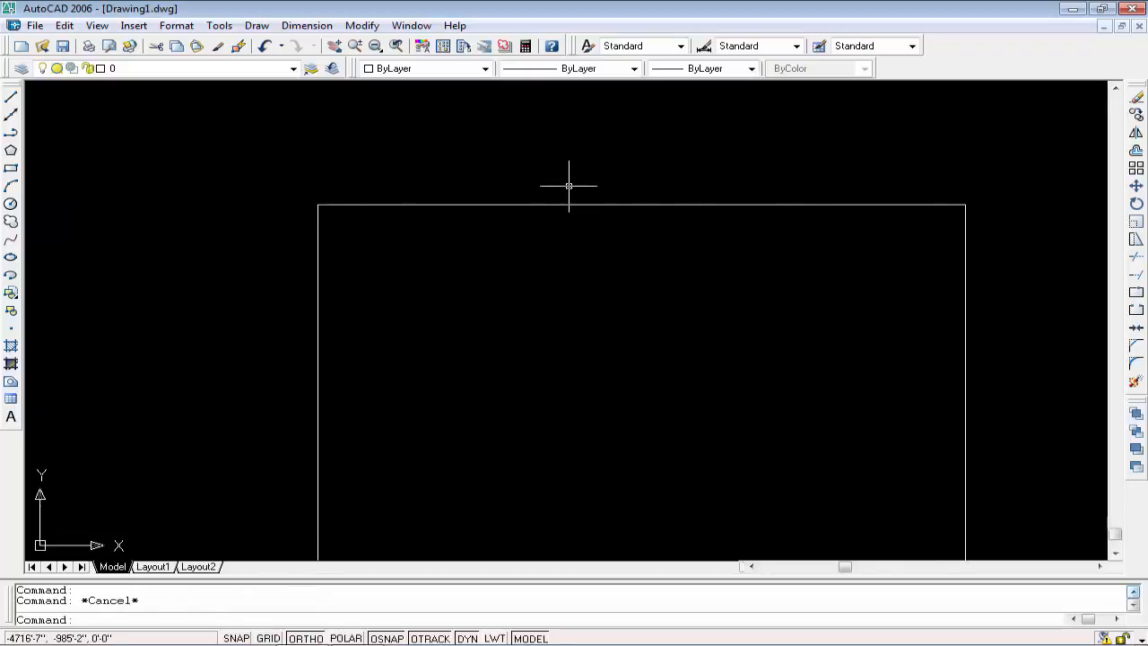
pyautogui.click(568, 186)
pyautogui.press('Escape')
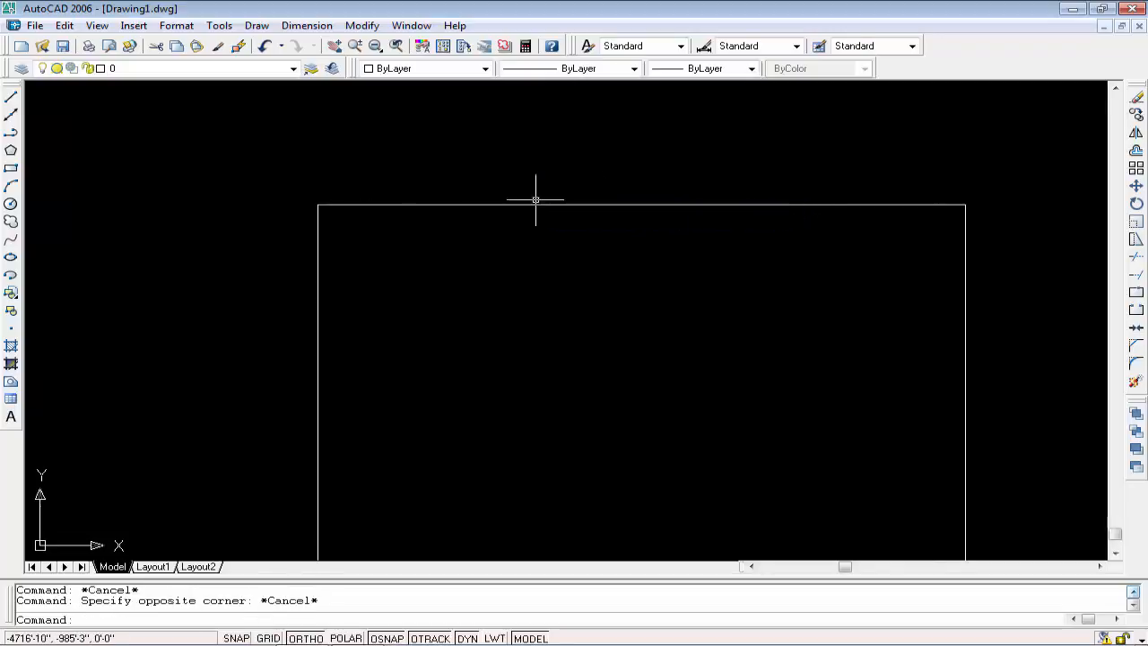
pyautogui.click(428, 206)
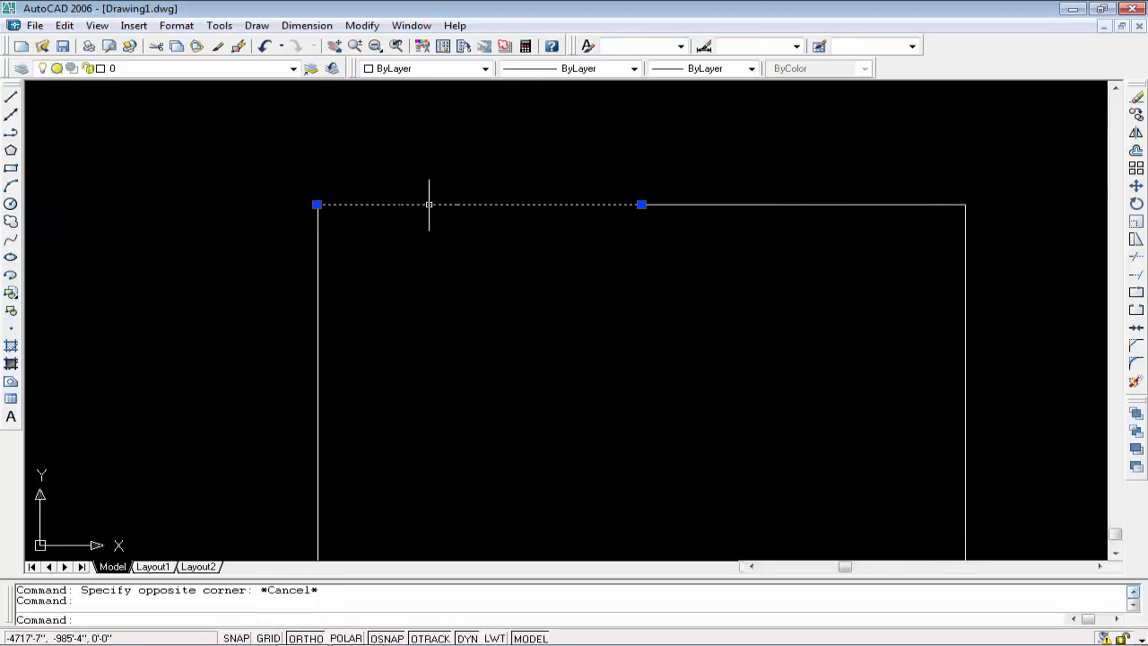
pyautogui.click(677, 205)
pyautogui.press('Escape')
pyautogui.press('Escape')
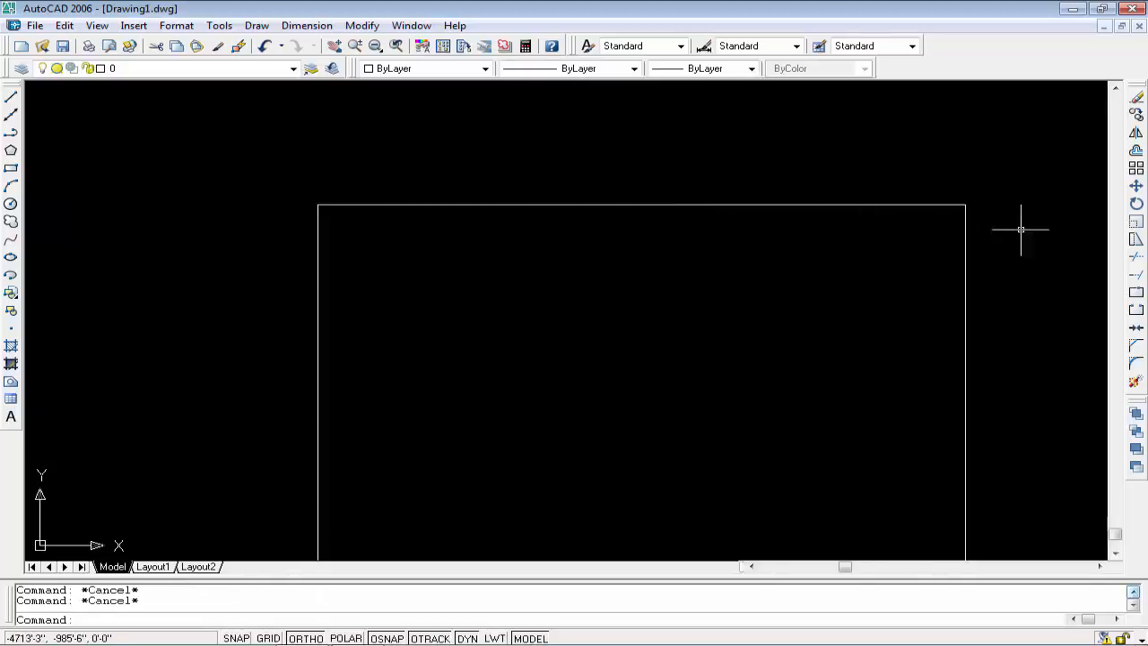
# Step: Break a gap in the right half of the top edge, from a point on it back to the edge's midpoint
pyautogui.click(1135, 311)
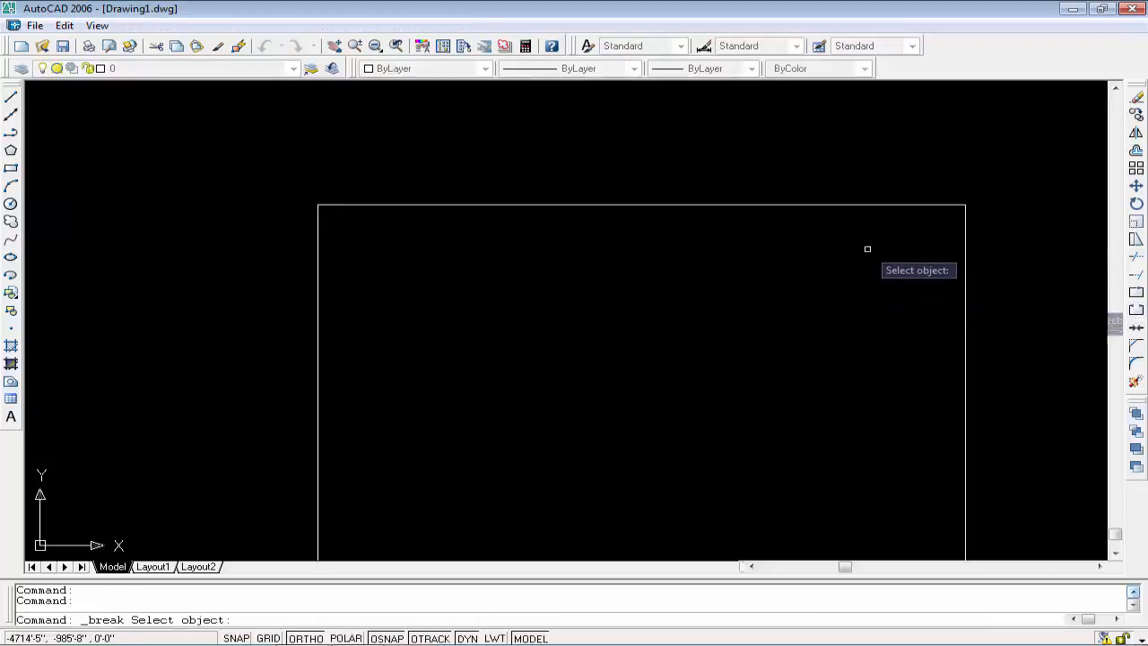
pyautogui.click(844, 206)
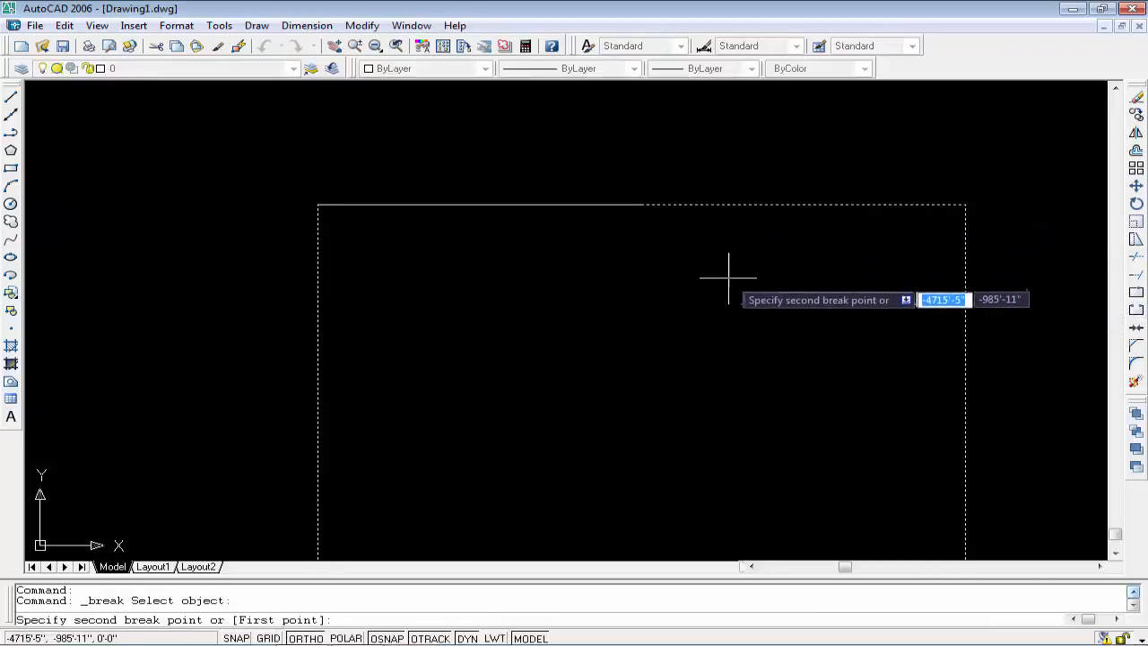
pyautogui.scroll(-2, 733, 281)
pyautogui.moveTo(733, 281); pyautogui.dragTo(660, 241, button='middle')
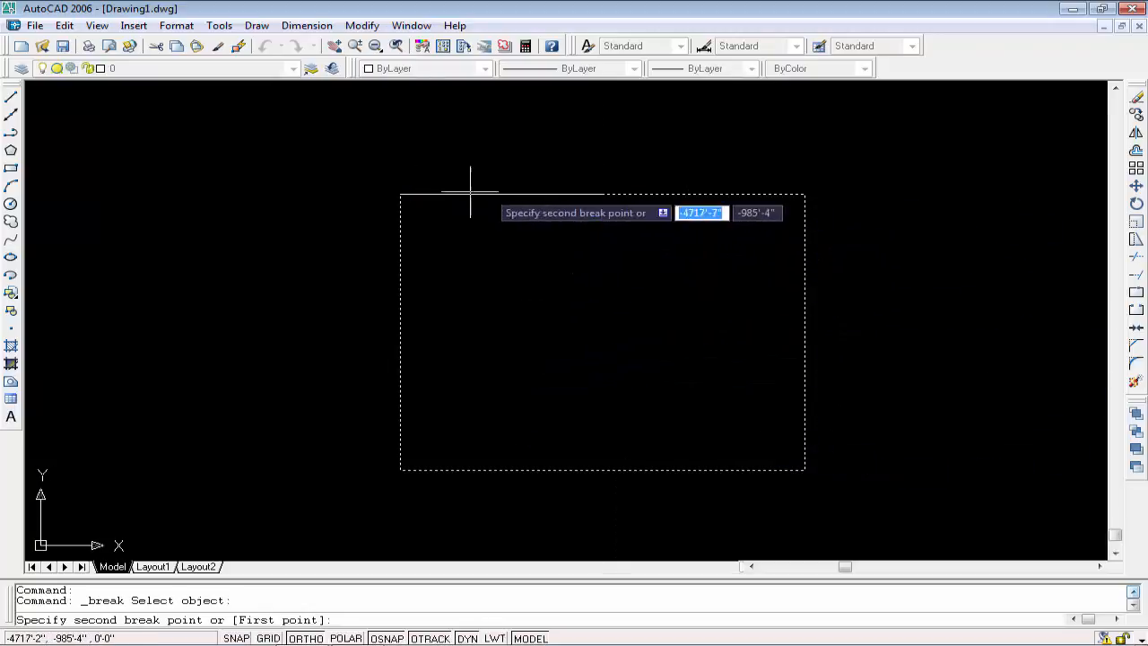
pyautogui.click(601, 194)
pyautogui.press('Escape')
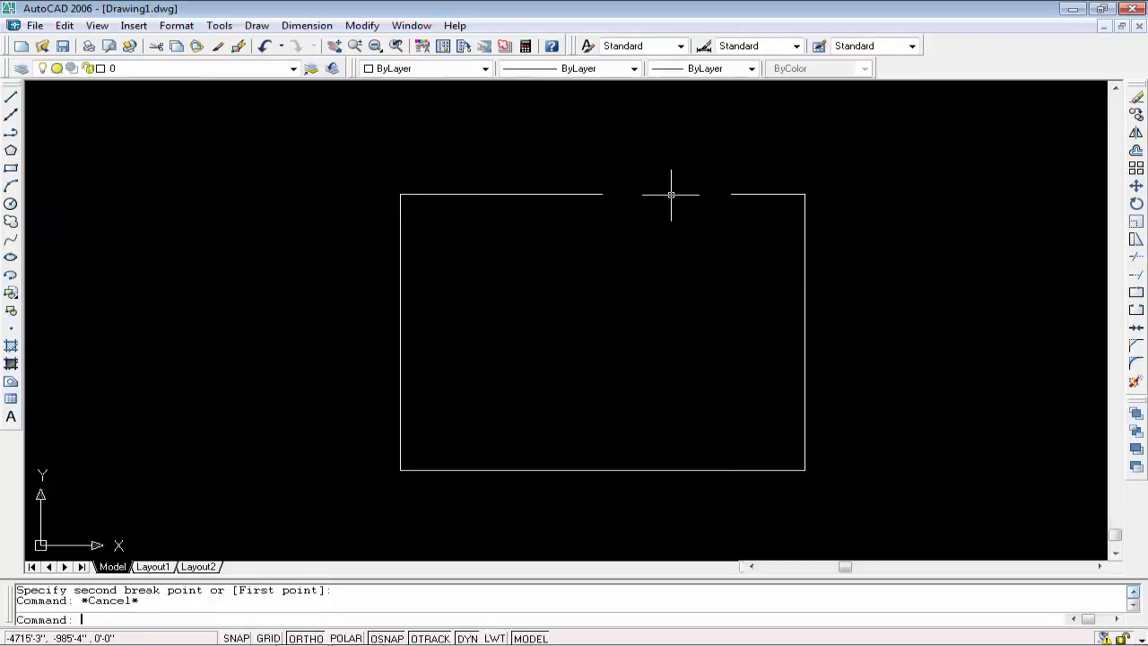
pyautogui.scroll(1, 703, 264)
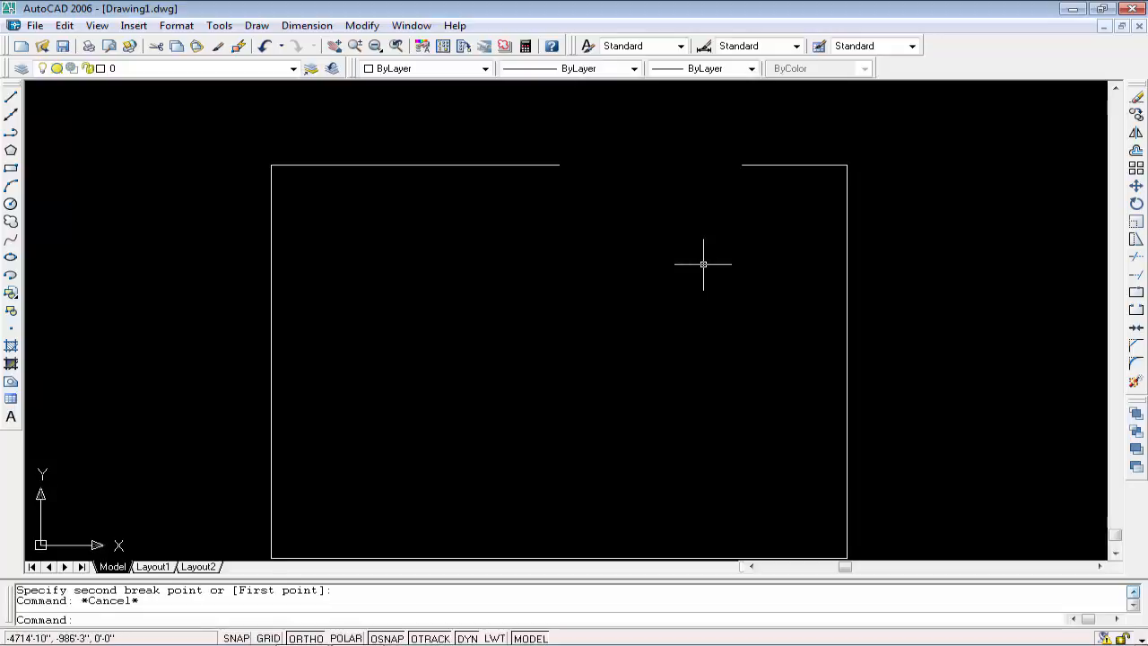
pyautogui.scroll(-2, 703, 264)
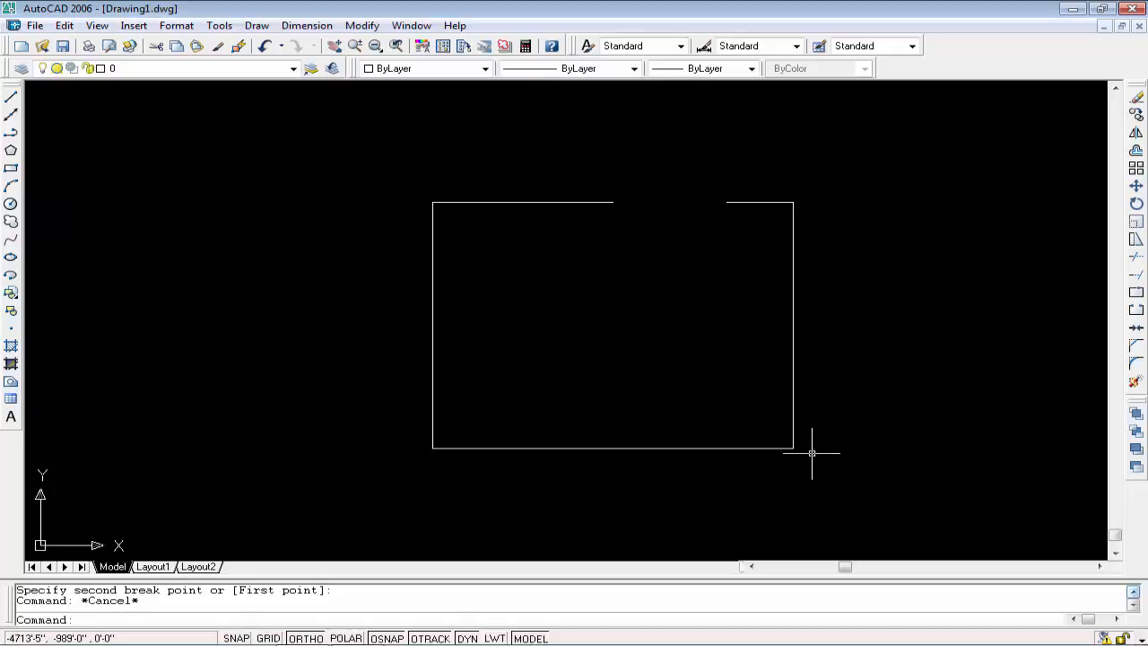
pyautogui.scroll(1, 812, 451)
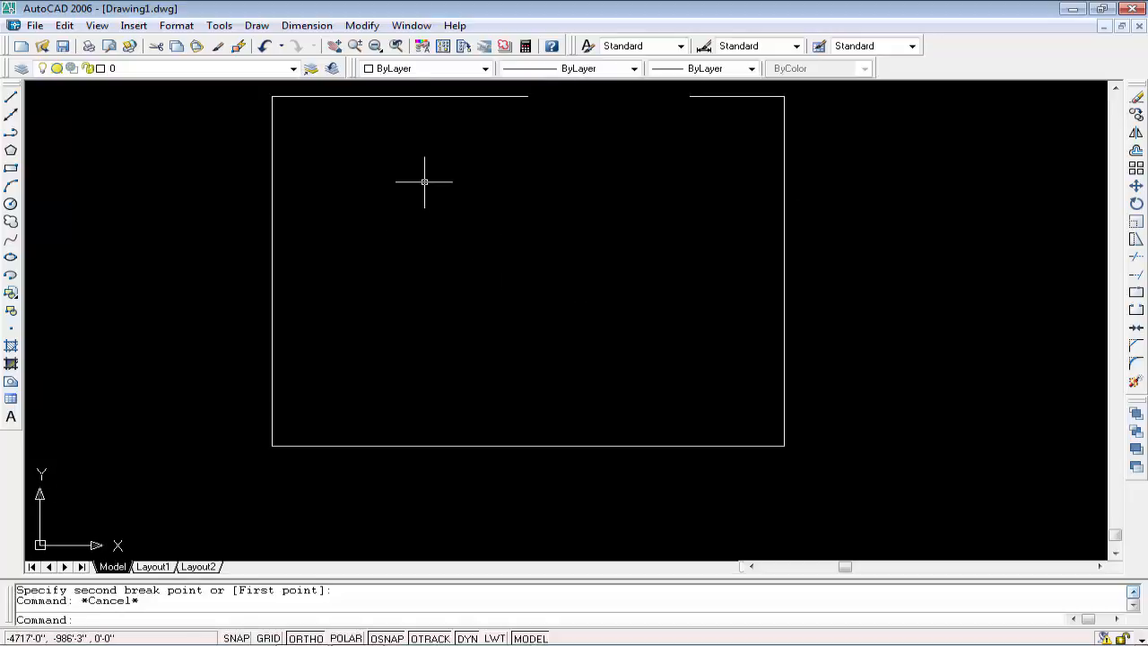
pyautogui.moveTo(659, 105); pyautogui.dragTo(673, 149, button='middle')
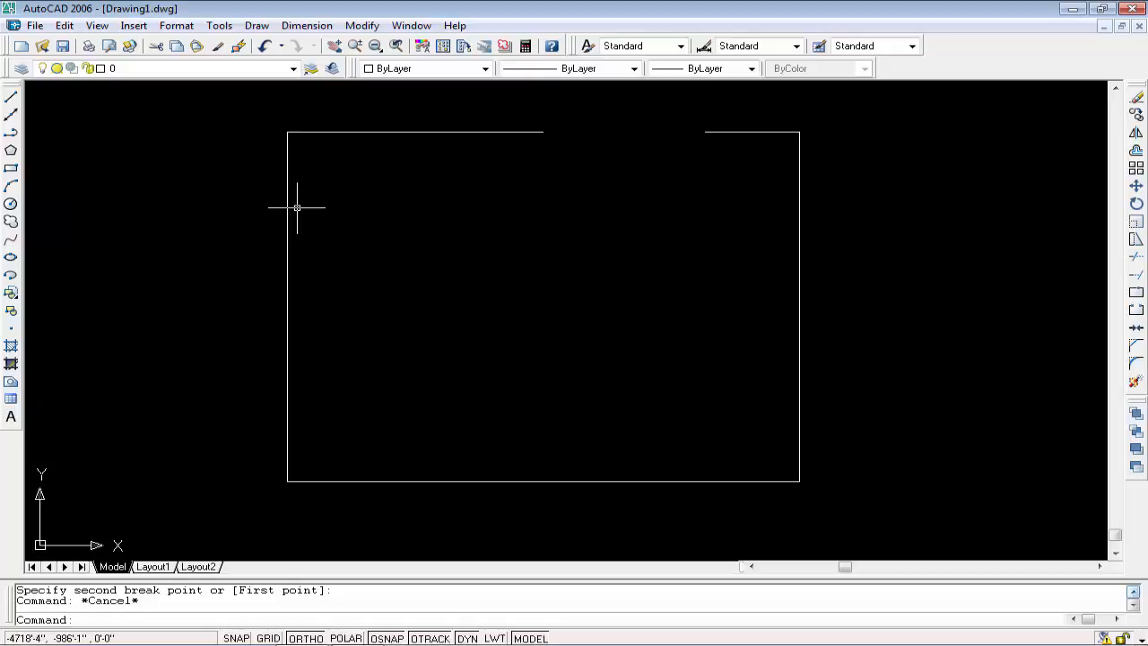
pyautogui.press('Escape')
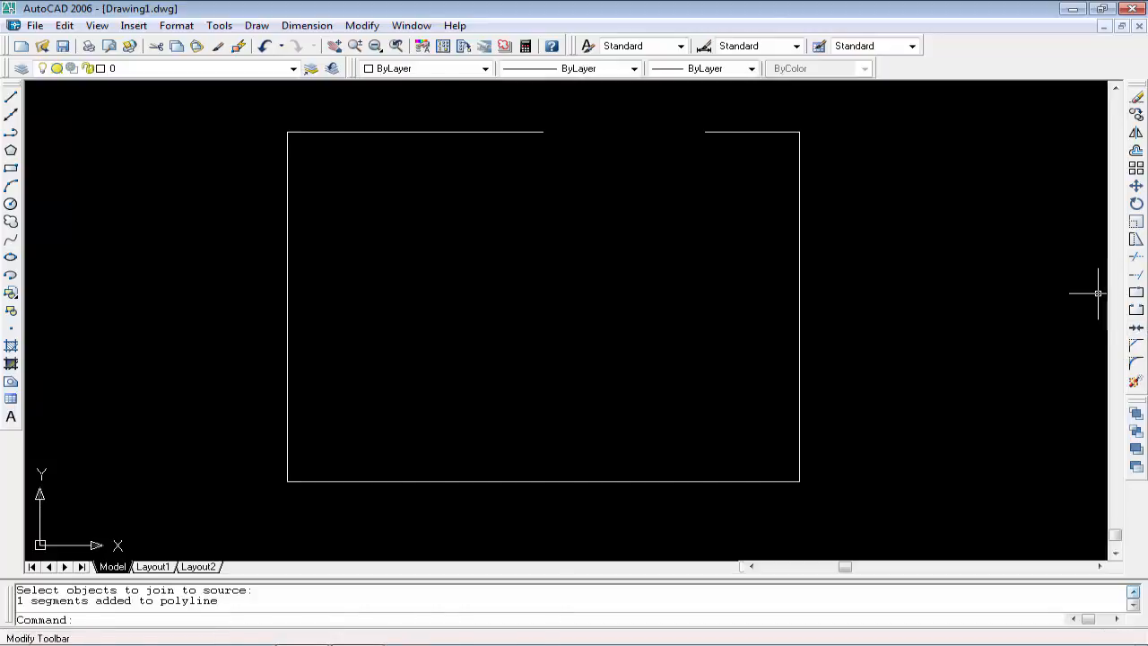
# Step: Erase everything in the drawing and draw a new rectangle with its opposite corner at a distance of 2'
pyautogui.hotkey('ctrl', 'a')
pyautogui.press('Delete')
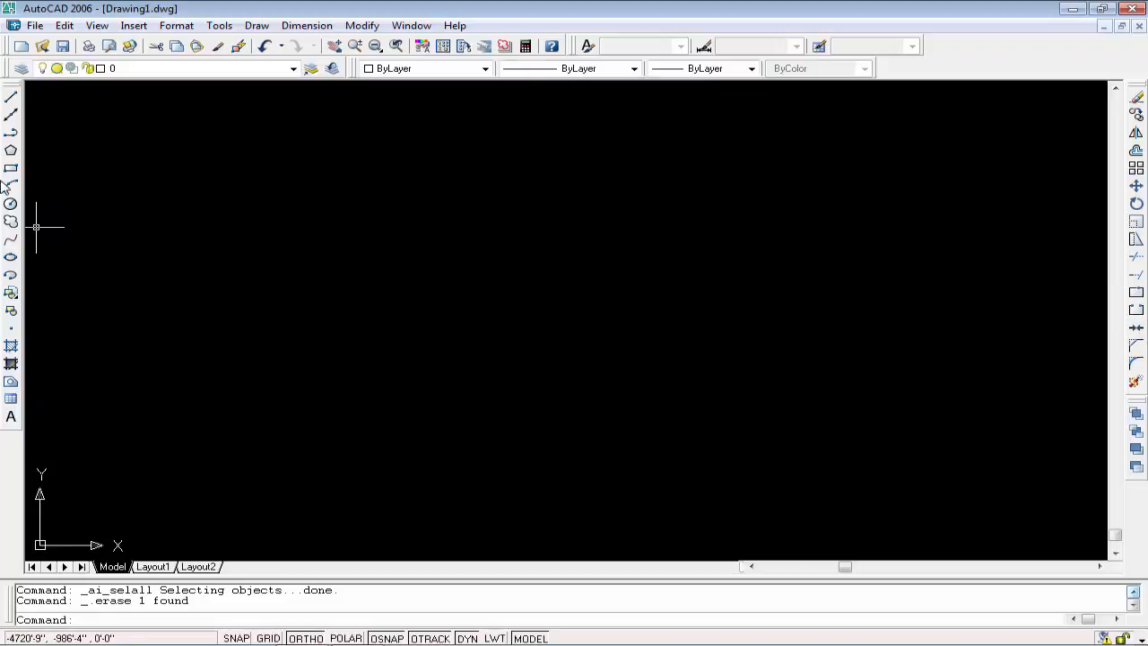
pyautogui.click(11, 167)
pyautogui.click(318, 185)
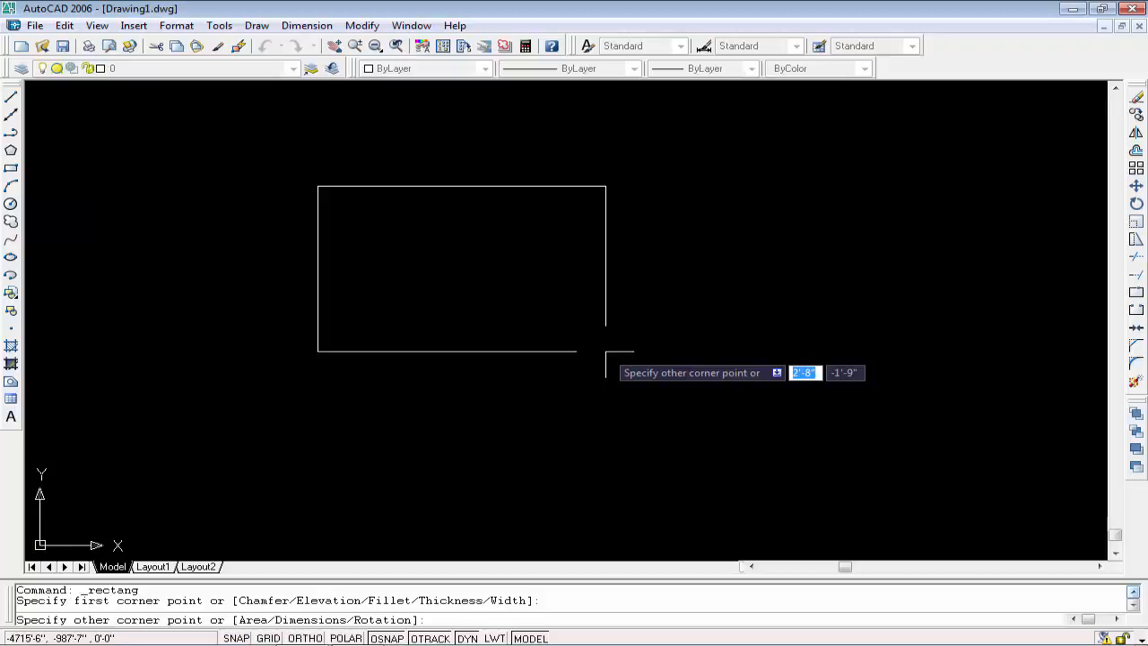
pyautogui.write('1')
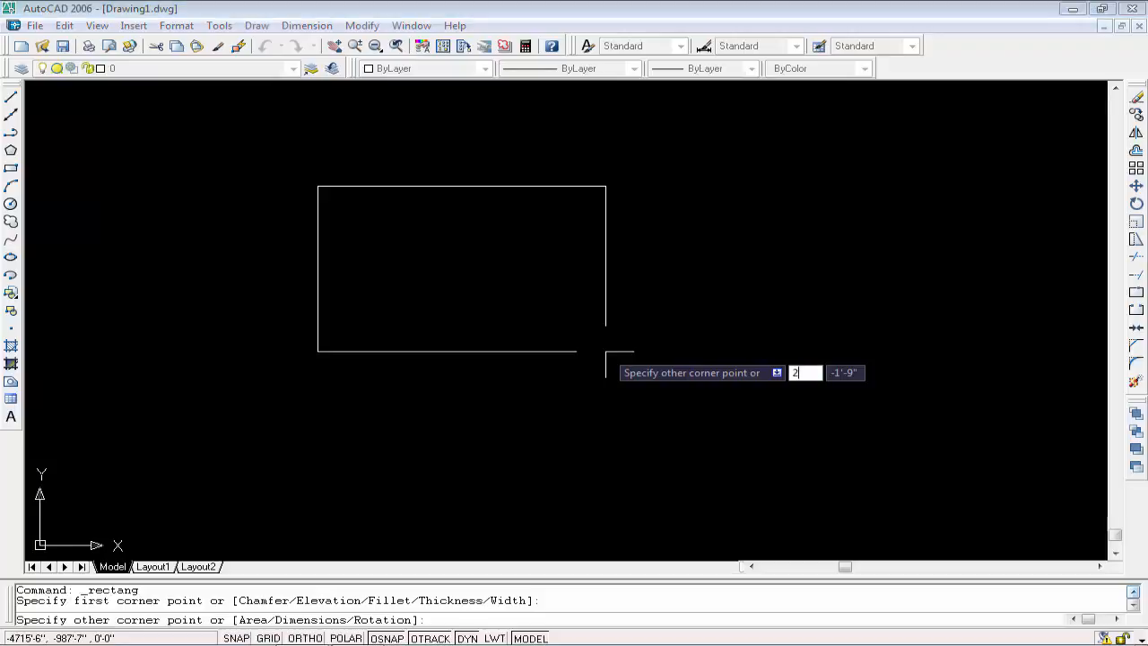
pyautogui.press('Return')
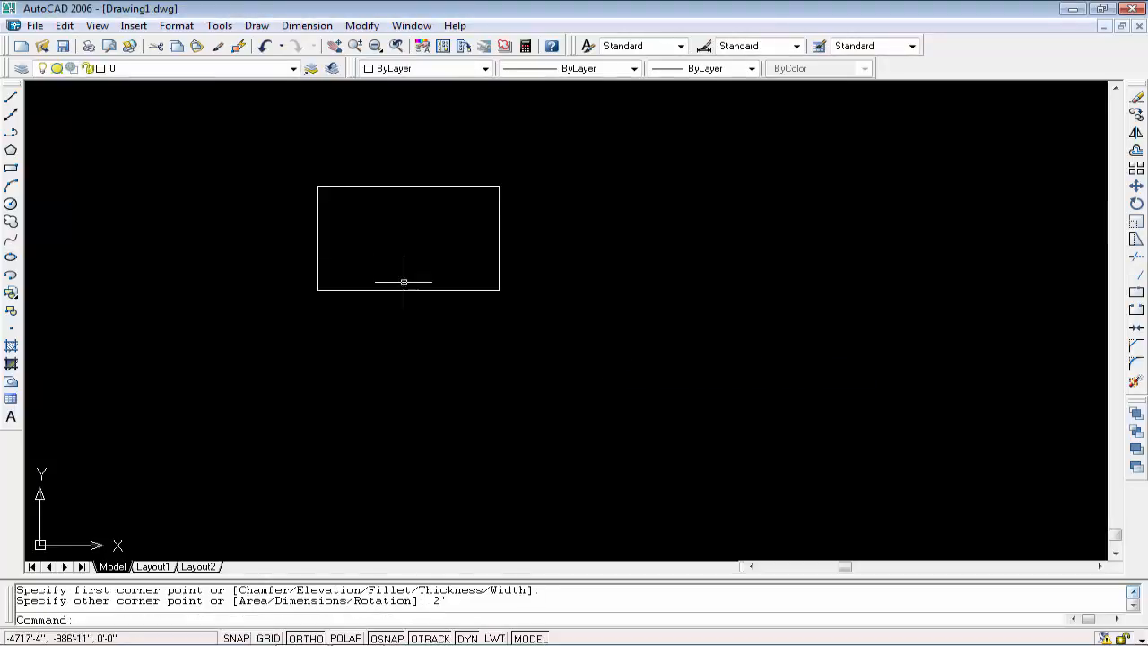
pyautogui.scroll(3, 321, 213)
pyautogui.moveTo(382, 192); pyautogui.dragTo(390, 252, button='middle')
pyautogui.scroll(2, 433, 287)
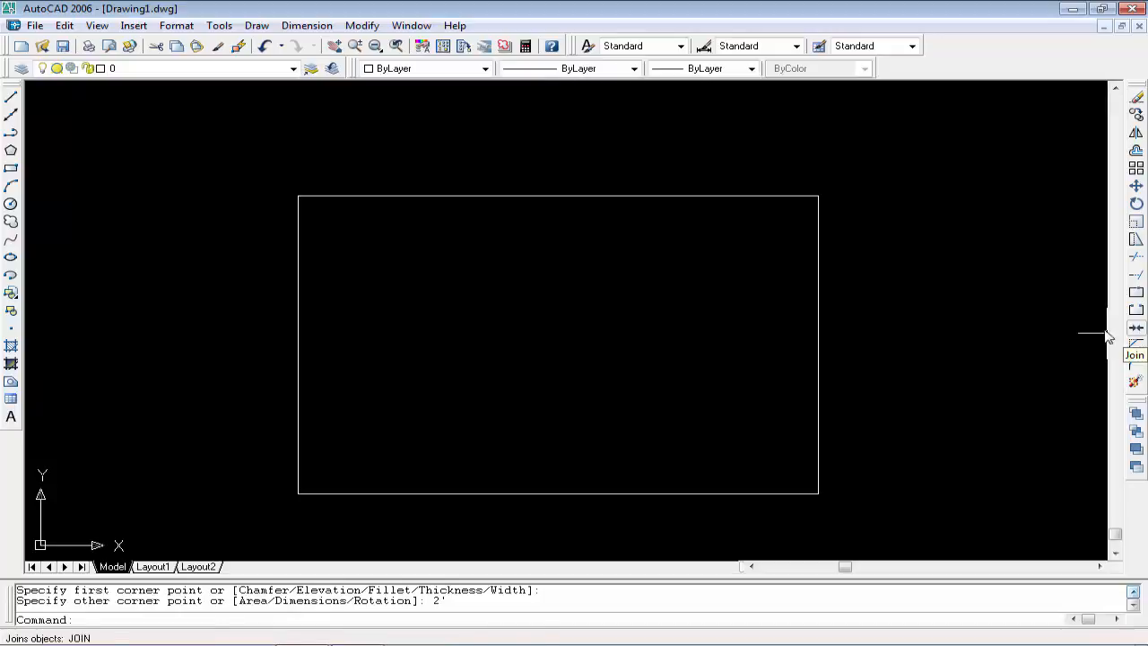
# Step: Draw a short vertical line upward from the rectangle's top edge, near the middle
pyautogui.click(11, 96)
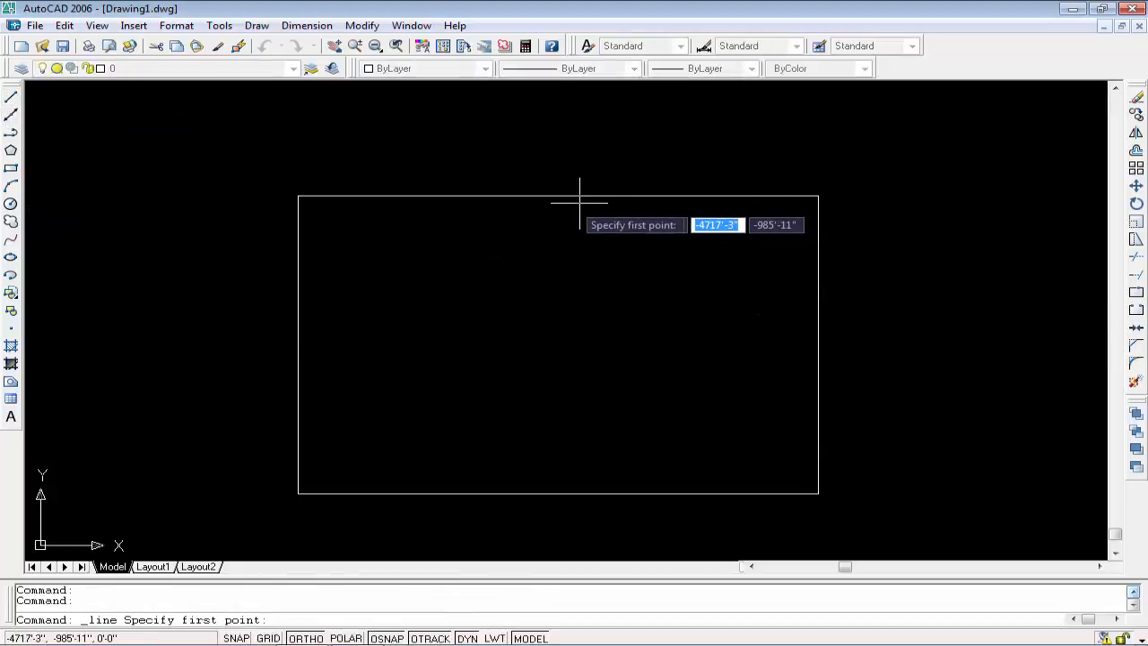
pyautogui.click(544, 195)
pyautogui.click(544, 169)
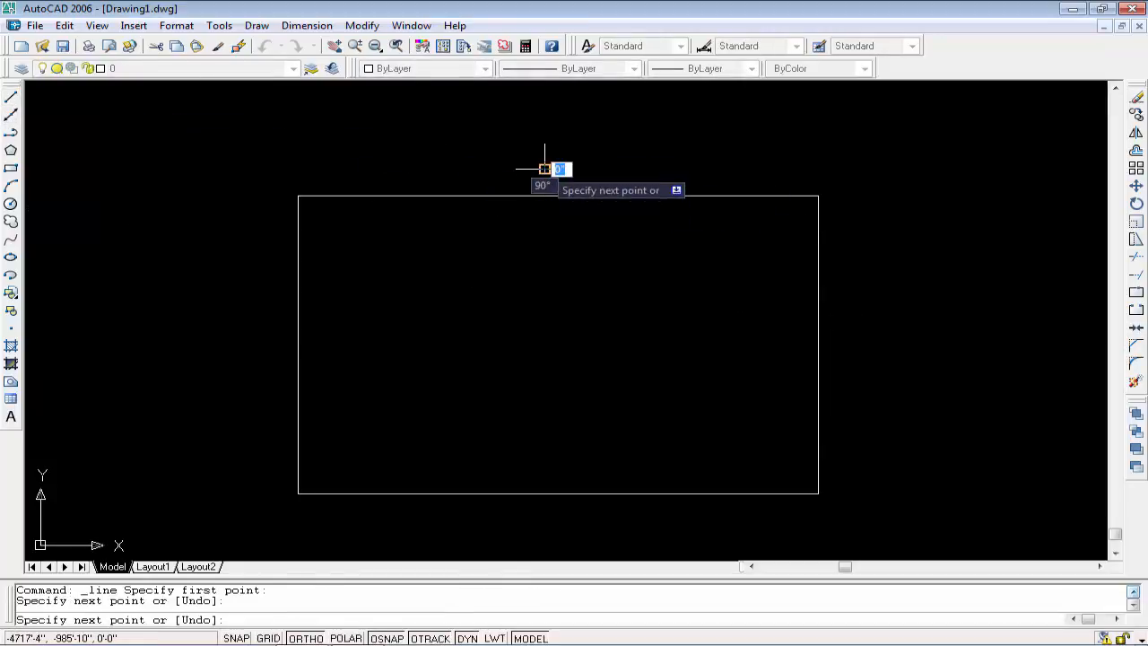
pyautogui.press('Return')
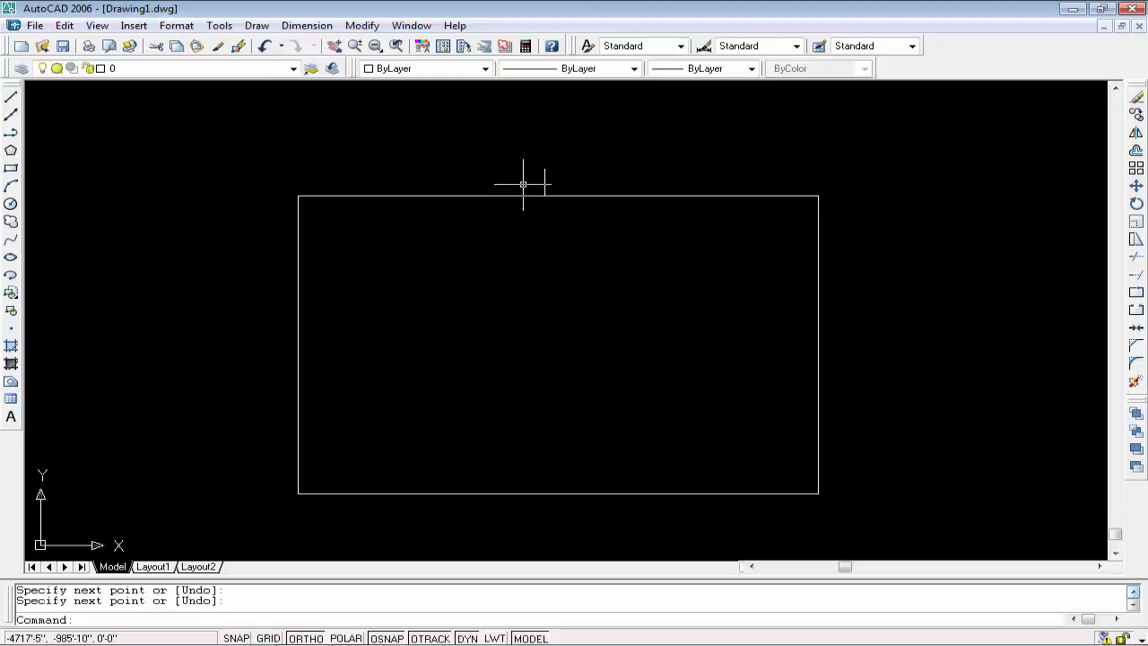
# Step: Try to offset the short vertical line by a distance of 2'
pyautogui.write('o')
pyautogui.press('Return')
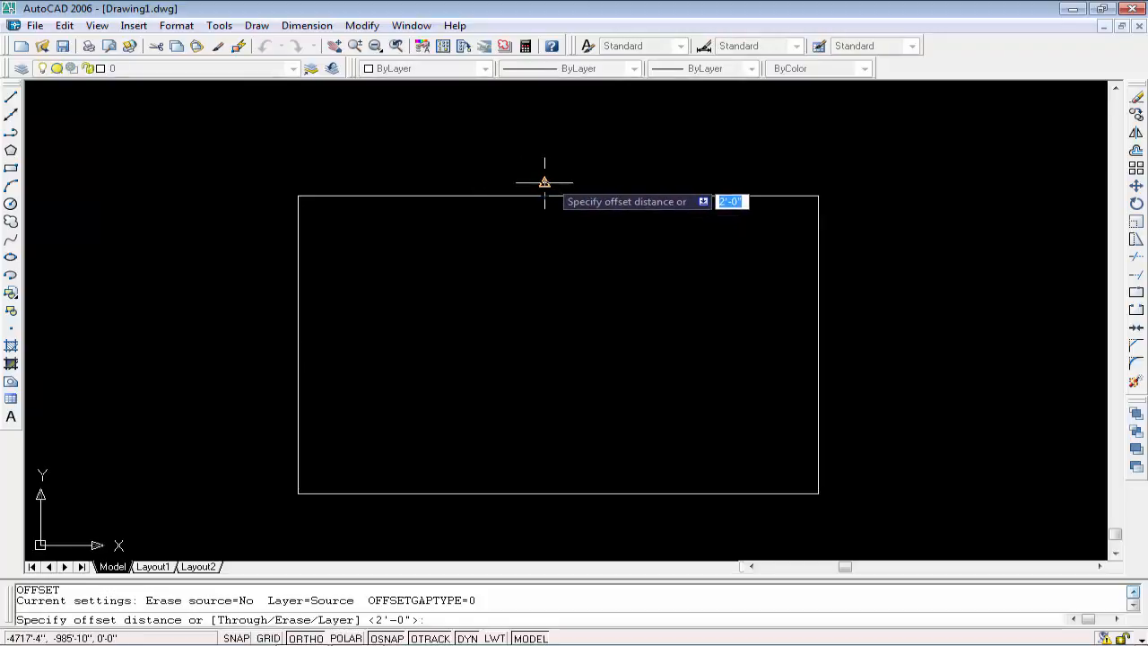
pyautogui.write('2')
pyautogui.press('Return')
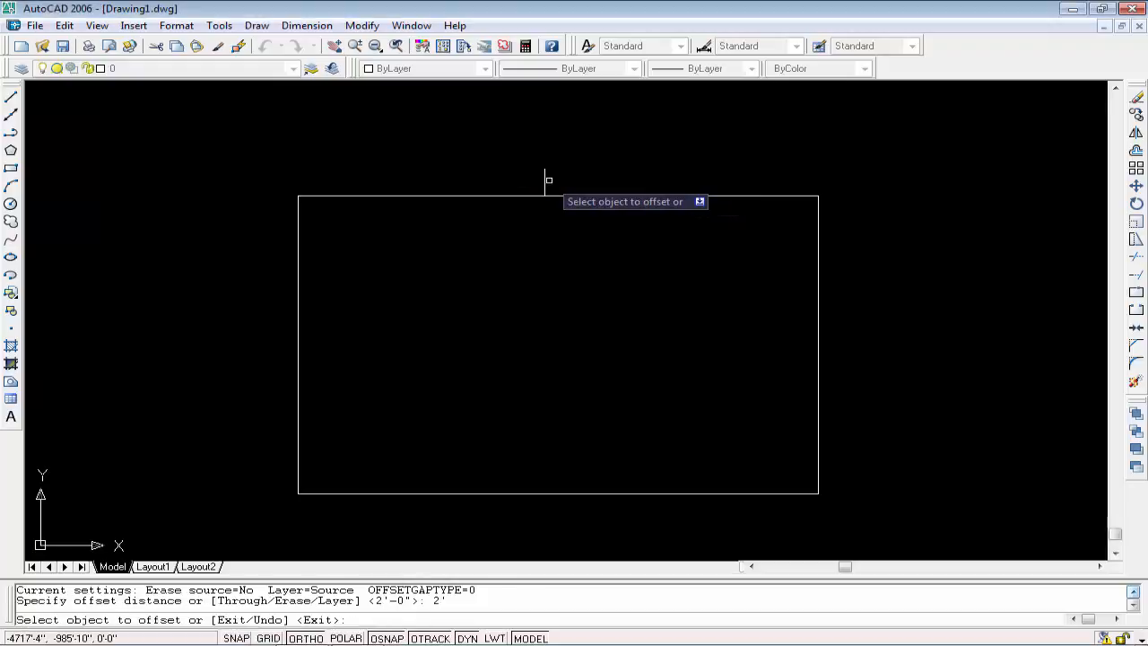
# Step: Draw two vertical lines crossing the rectangle's top edge and extending into its interior
pyautogui.click(548, 195)
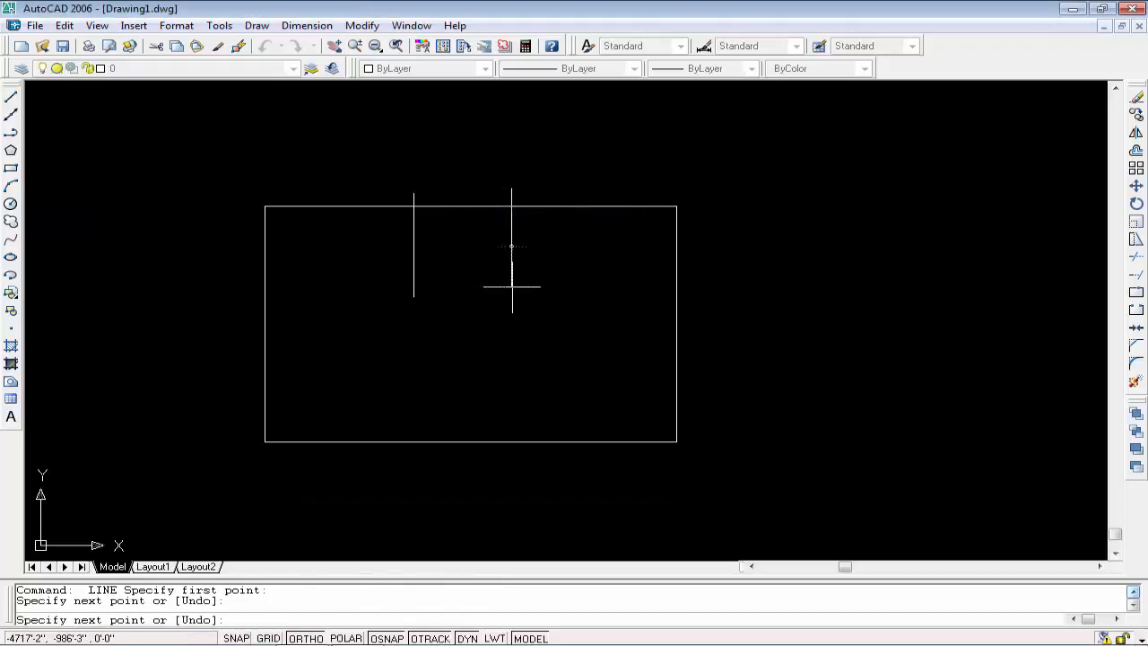
pyautogui.press('Return')
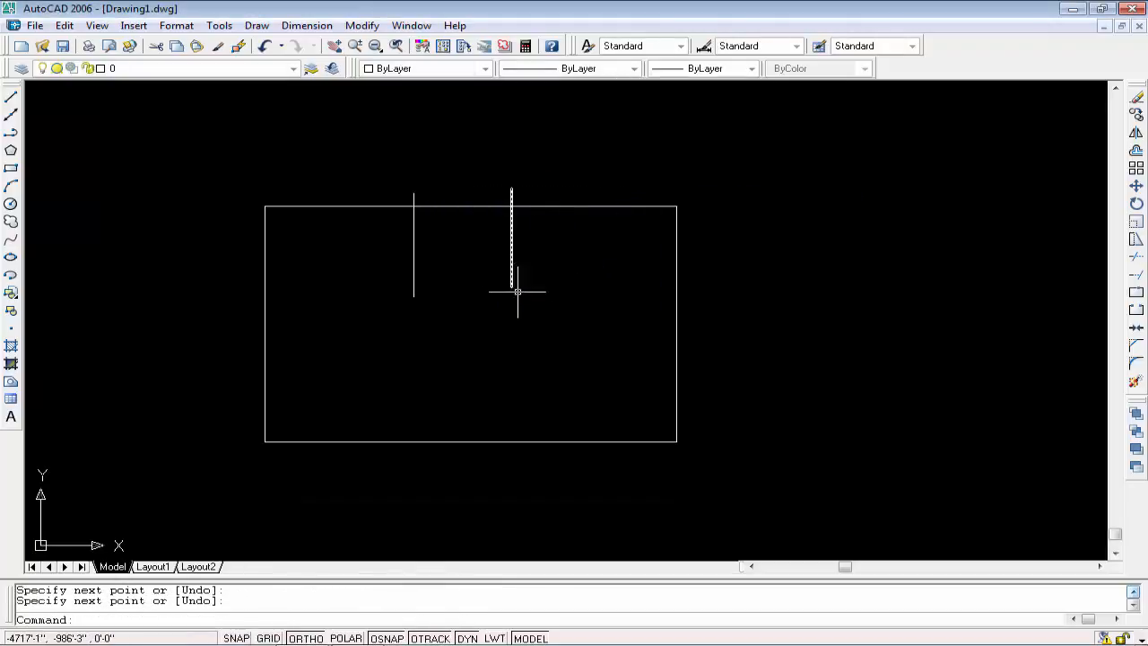
# Step: Trim away the part of the rectangle's top edge between the two vertical lines
pyautogui.write('tr')
pyautogui.press('Return')
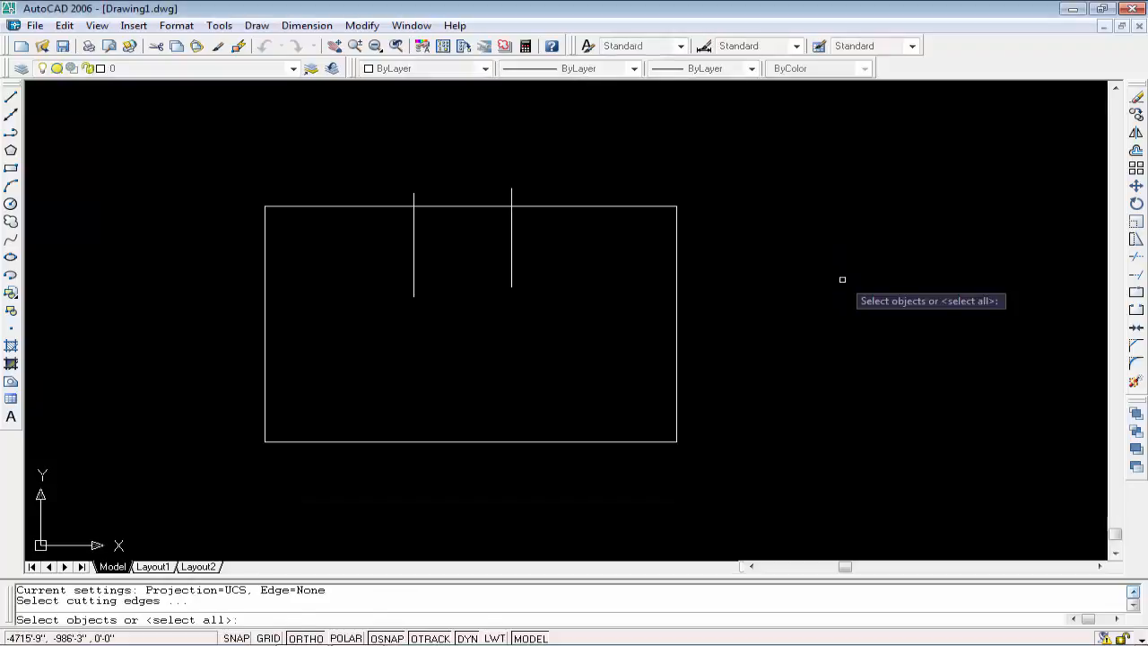
pyautogui.press('Return')
pyautogui.click(477, 206)
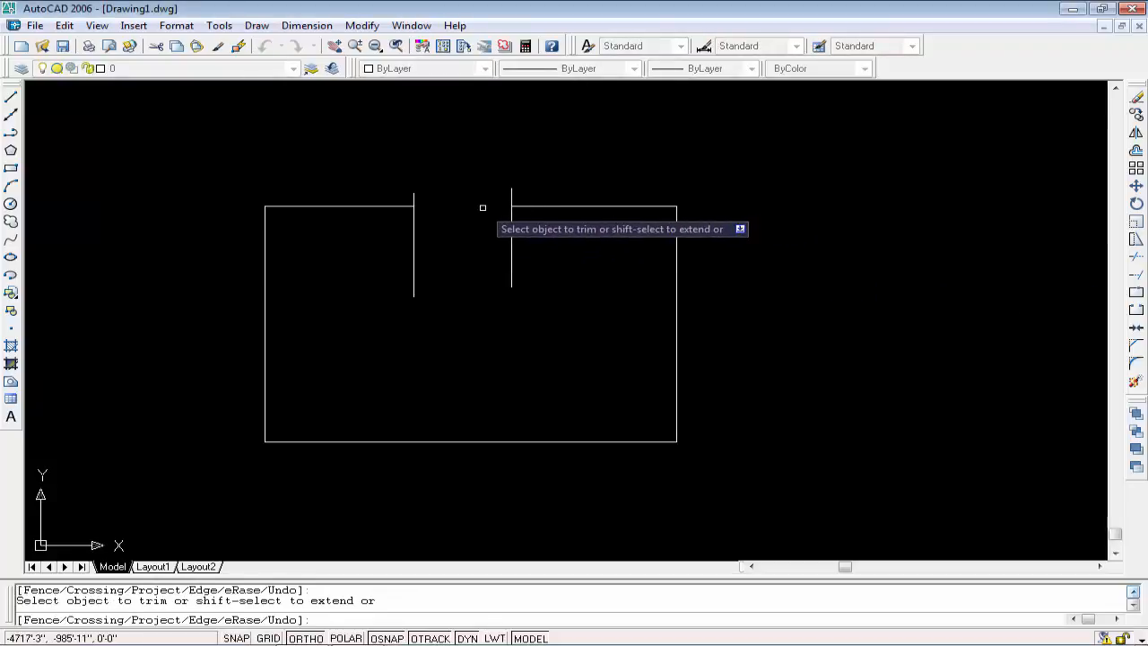
pyautogui.press('Escape')
pyautogui.press('Escape')
# Step: Delete the two vertical lines crossing the rectangle's top edge
pyautogui.click(507, 241)
pyautogui.click(513, 253)
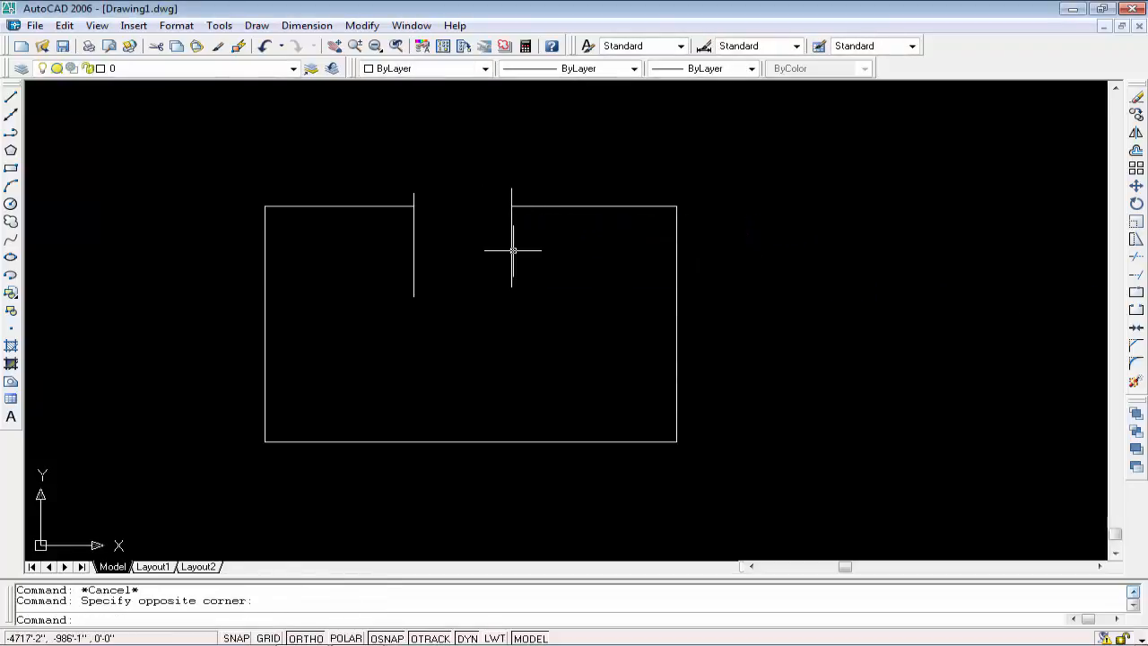
pyautogui.click(512, 259)
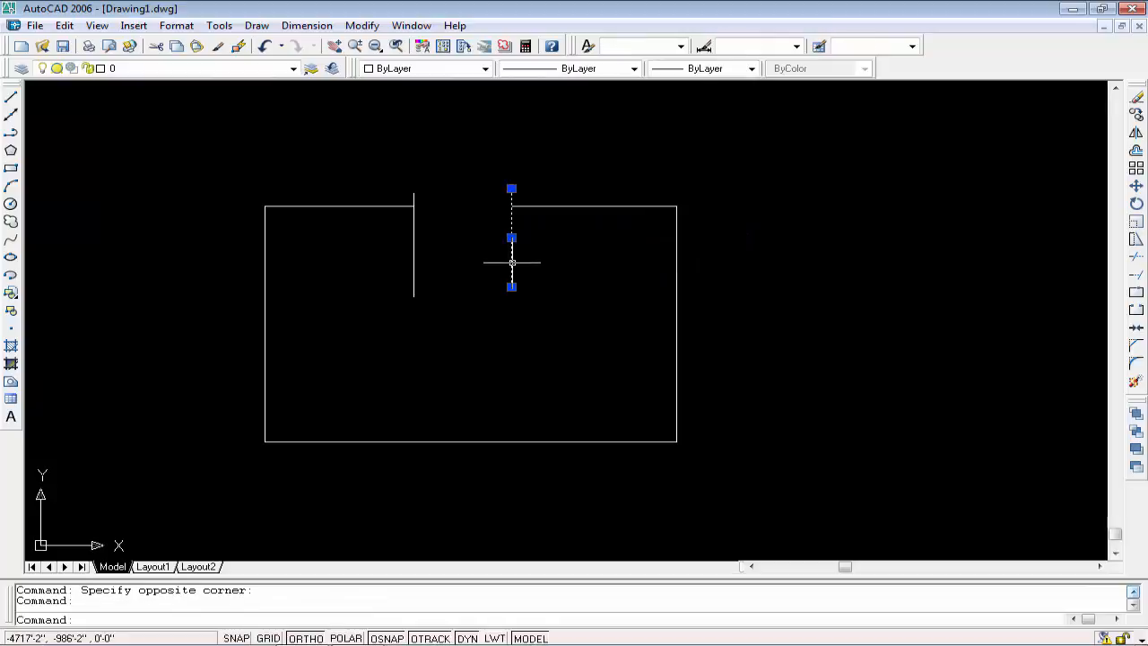
pyautogui.press('Delete')
pyautogui.press('Delete')
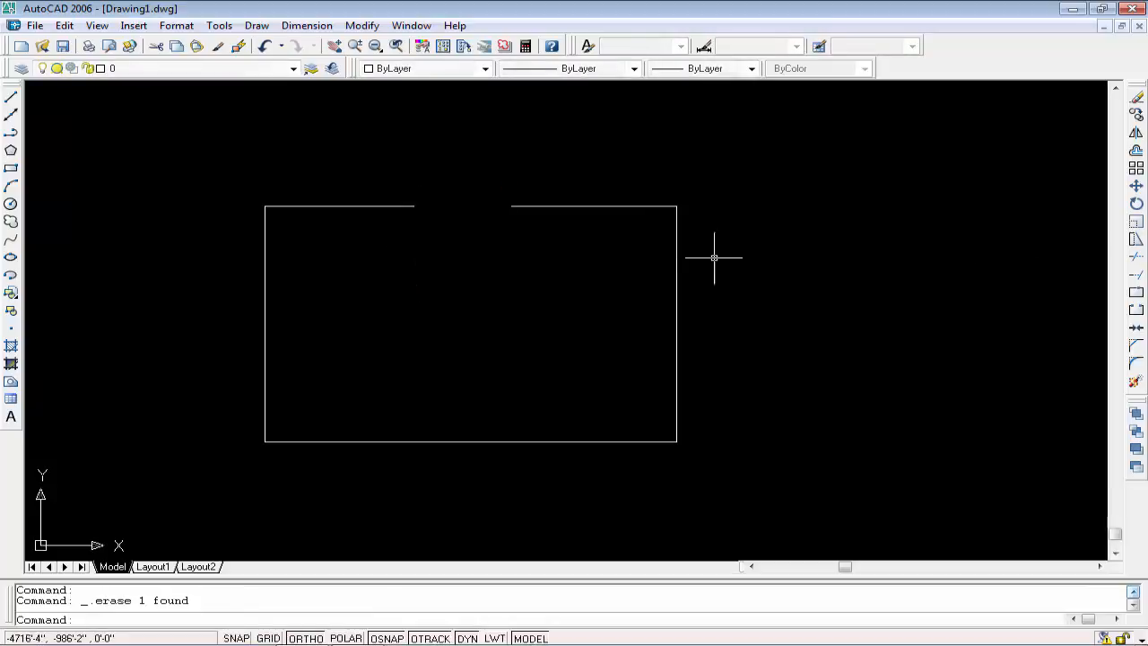
# Step: Join the two separated segments of the rectangle's top edge into one line, using the right segment as the source
pyautogui.scroll(2, 484, 251)
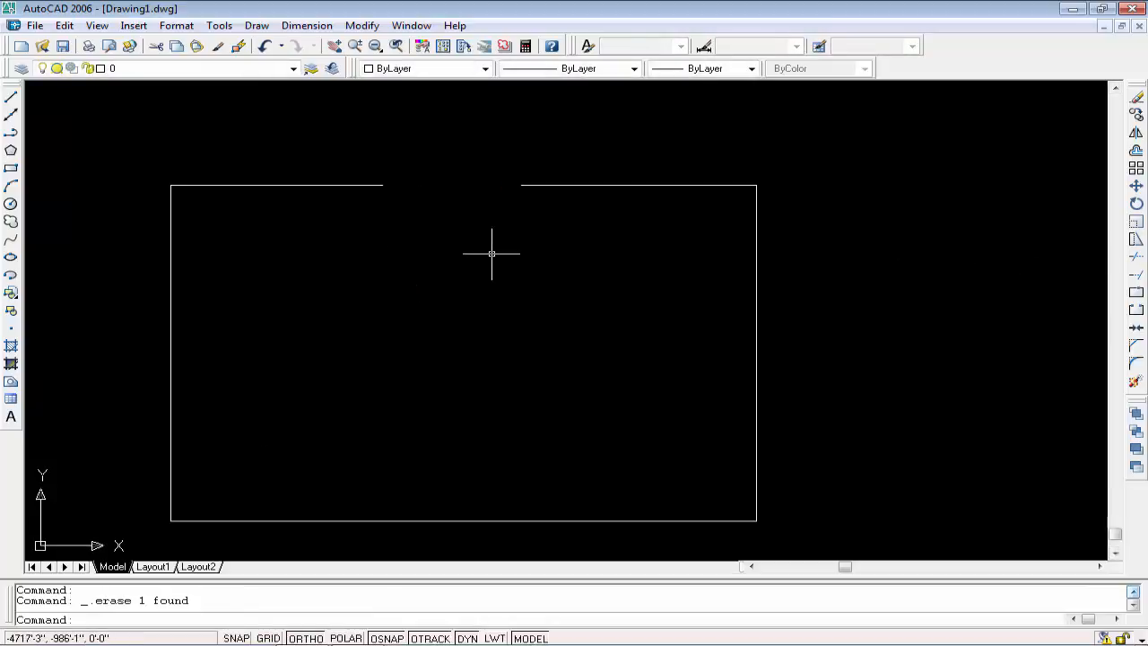
pyautogui.click(1137, 328)
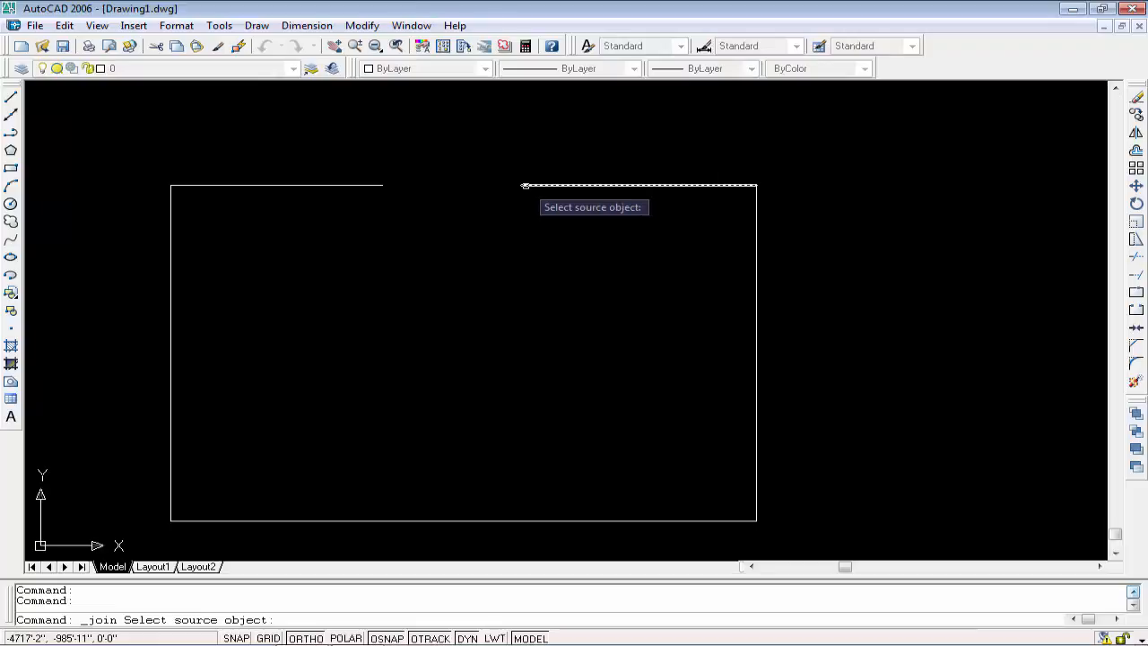
pyautogui.click(529, 186)
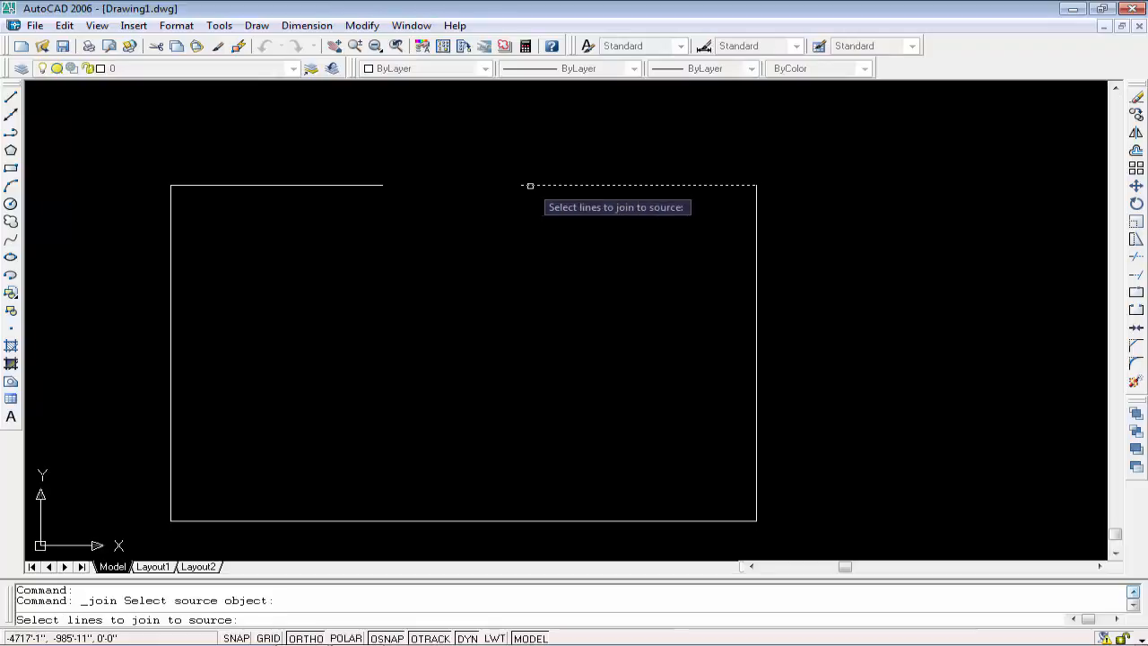
pyautogui.click(351, 185)
pyautogui.press('Return')
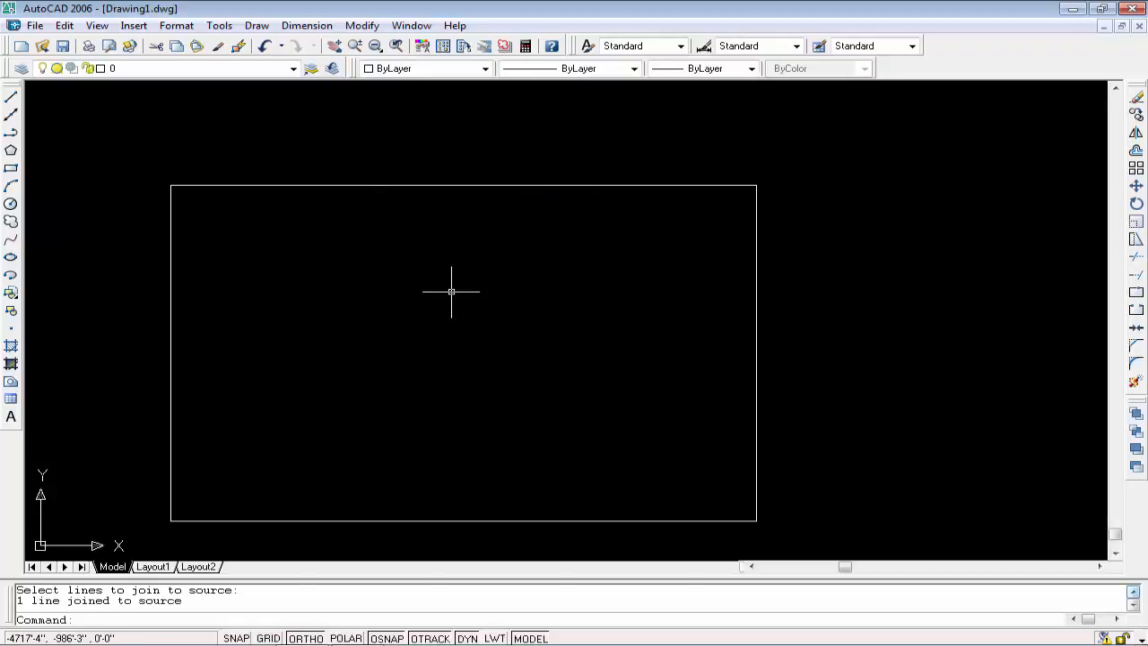
# Step: Erase everything in the drawing and start a square outline with a 2' horizontal line as its top edge
pyautogui.hotkey('ctrl', 'a')
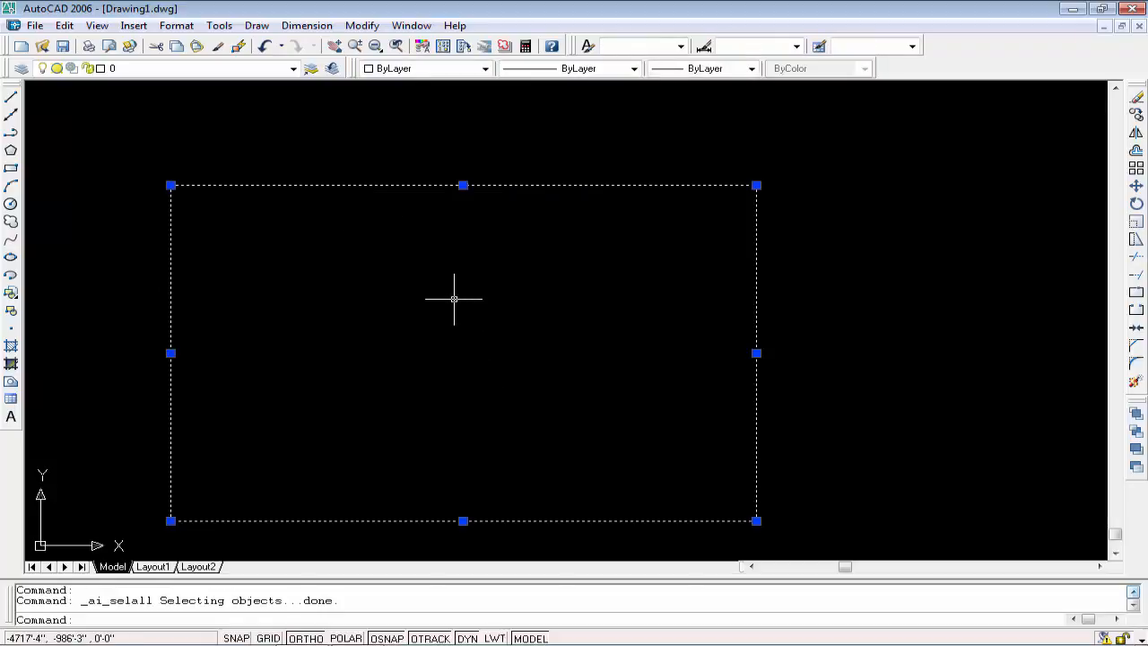
pyautogui.press('Delete')
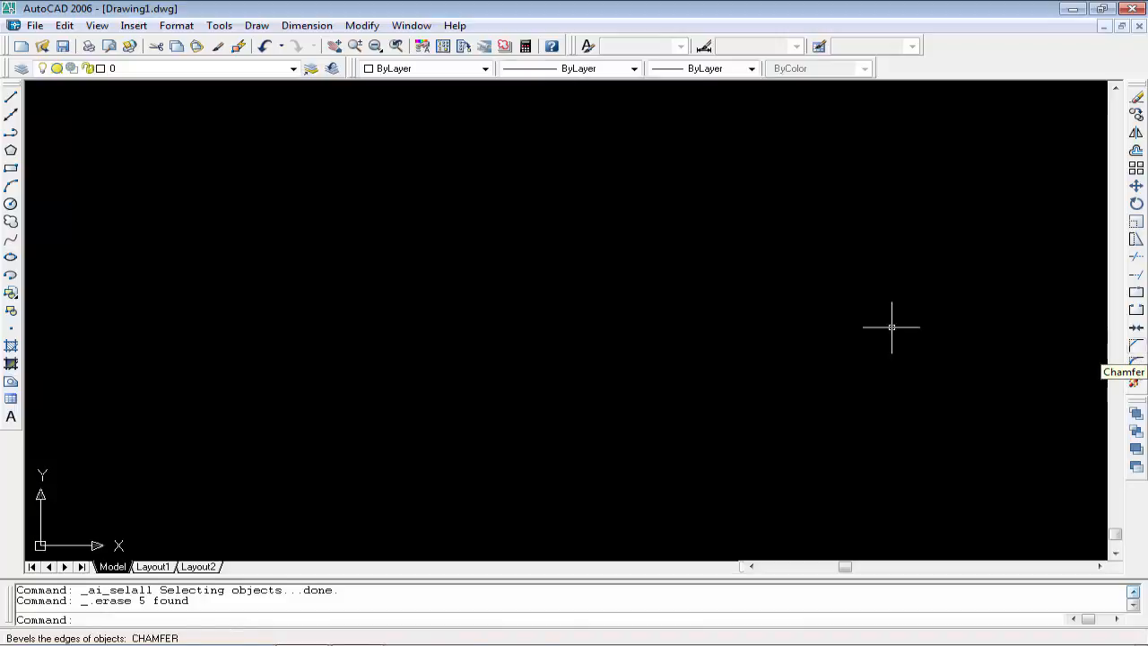
pyautogui.click(12, 169)
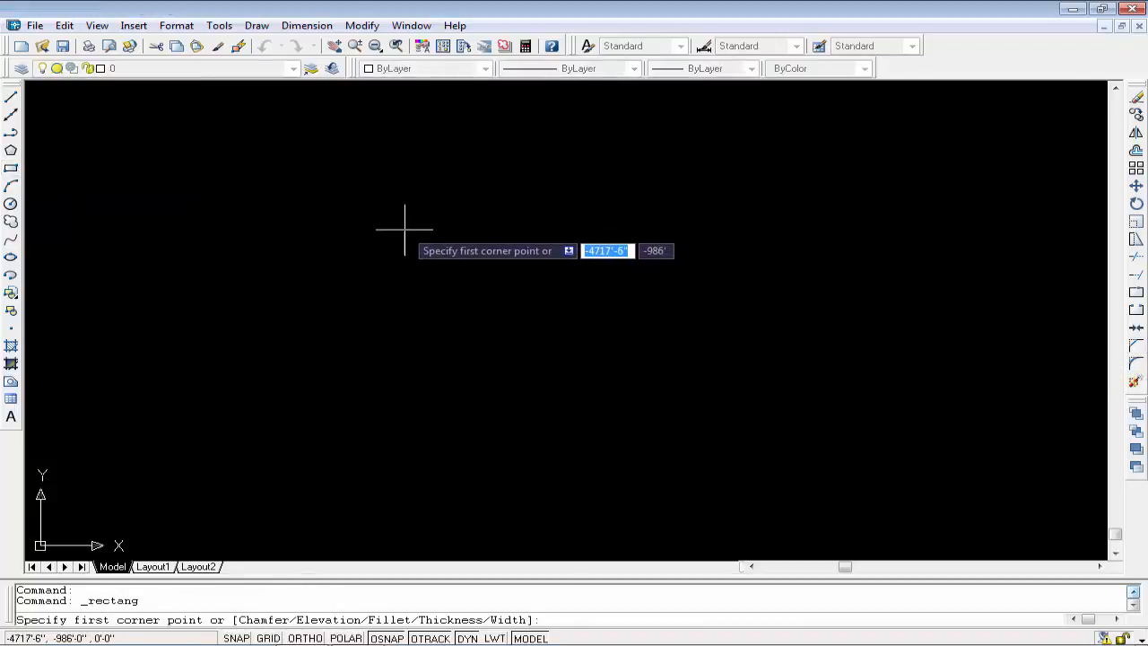
pyautogui.click(11, 97)
pyautogui.click(355, 236)
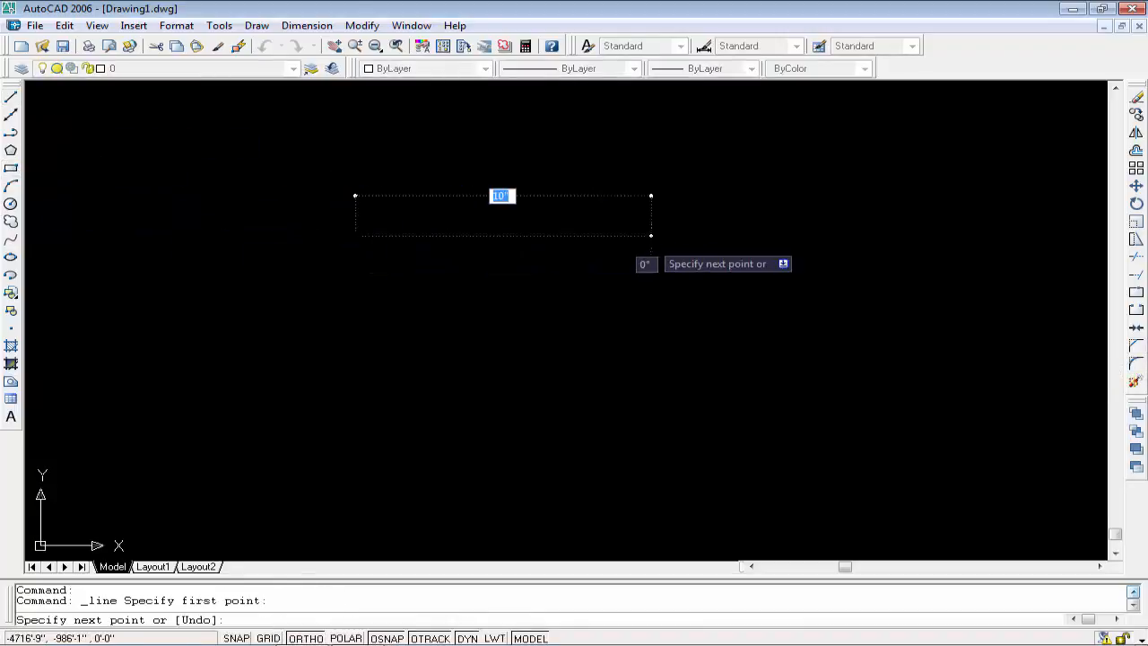
pyautogui.write("2'")
pyautogui.press('Return')
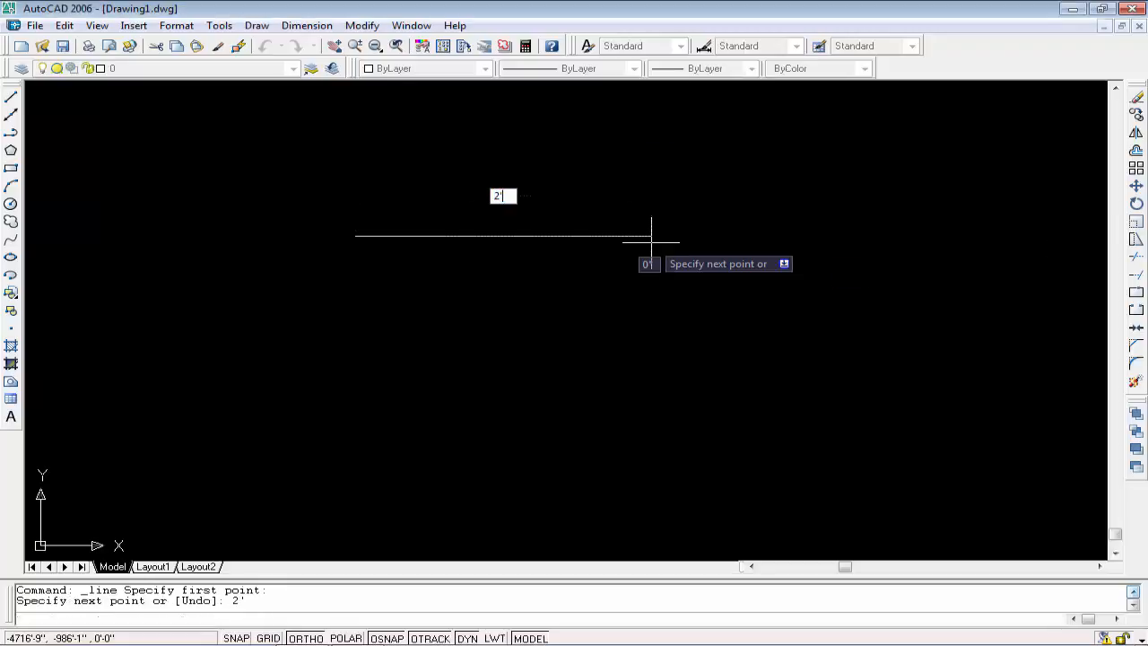
# Step: Complete the square from the top edge's right end with 2' lines for the right, bottom and left sides
pyautogui.scroll(-8, 840, 458)
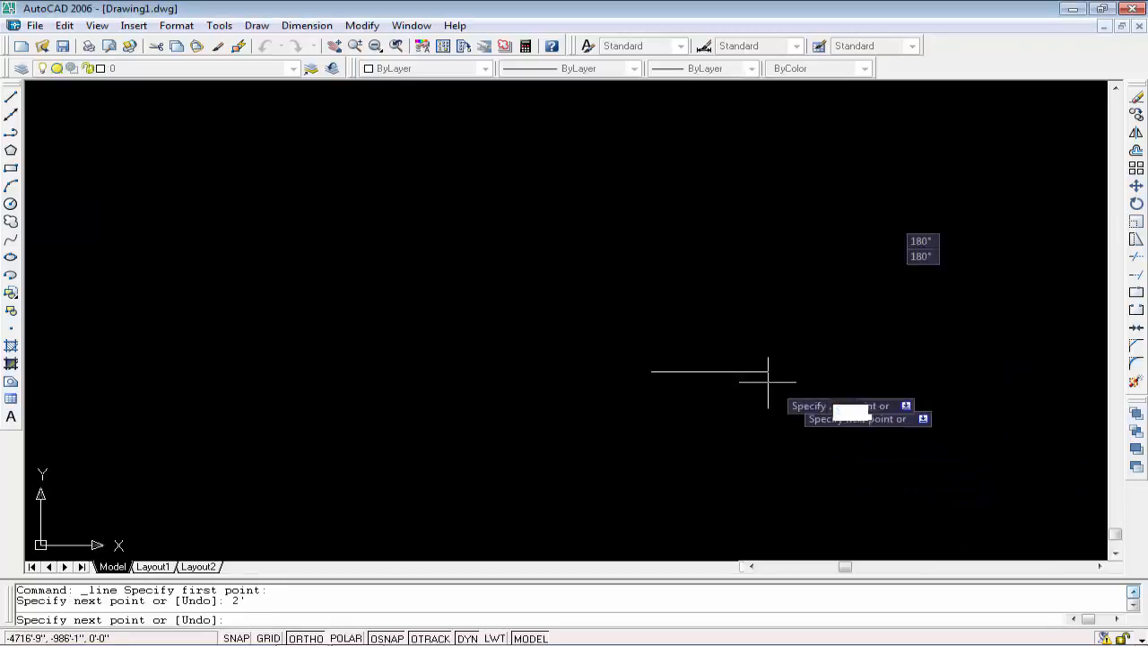
pyautogui.write('2')
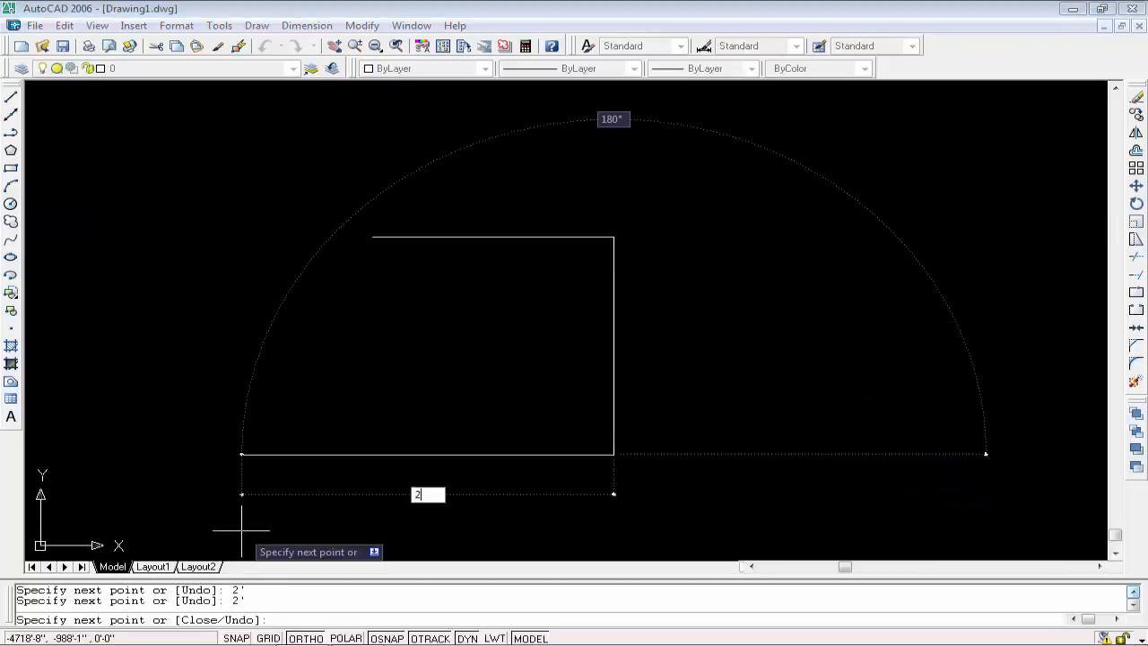
pyautogui.write("'")
pyautogui.press('Return')
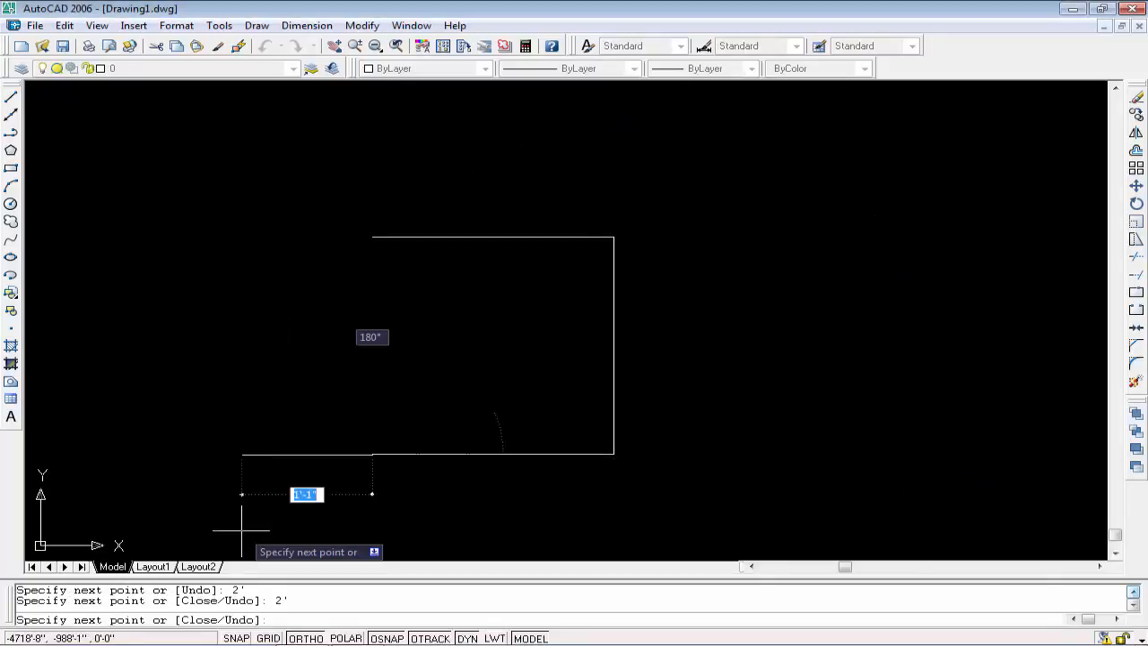
pyautogui.write('2')
pyautogui.press('Escape')
pyautogui.press('Escape')
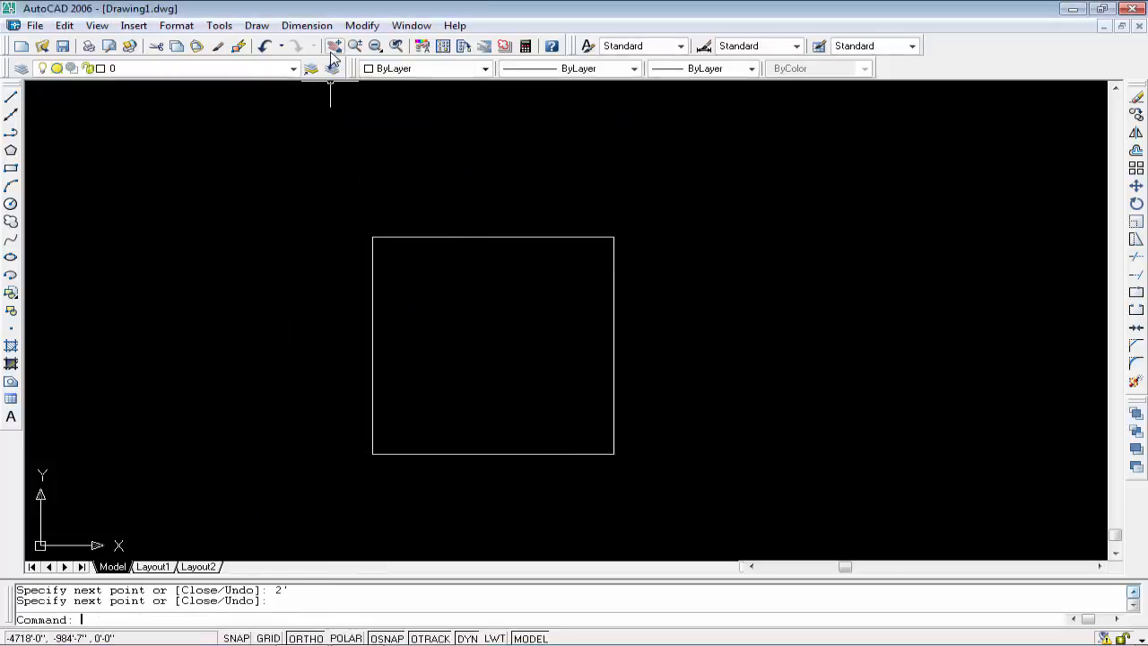
pyautogui.scroll(2, 374, 272)
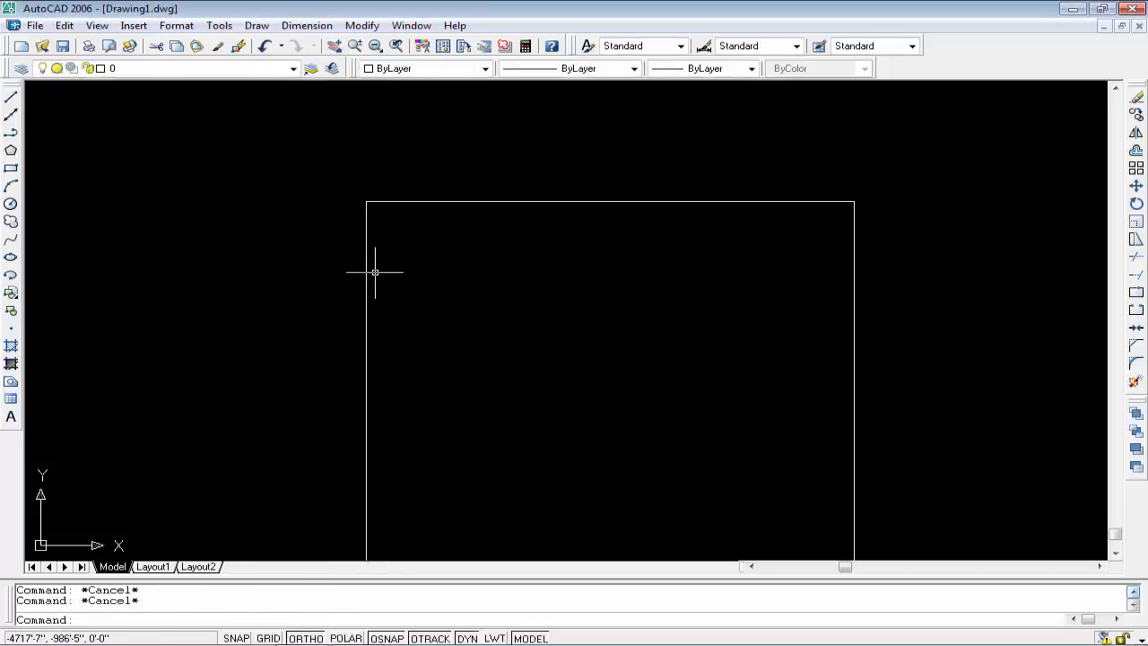
pyautogui.scroll(-3, 364, 231)
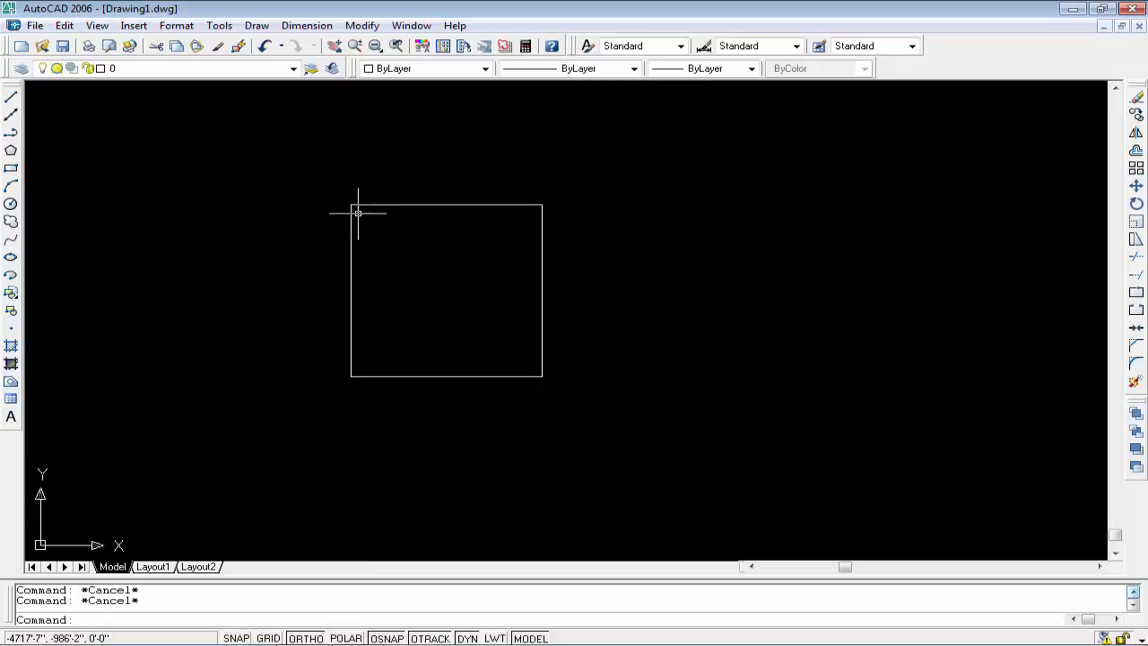
pyautogui.scroll(2, 351, 196)
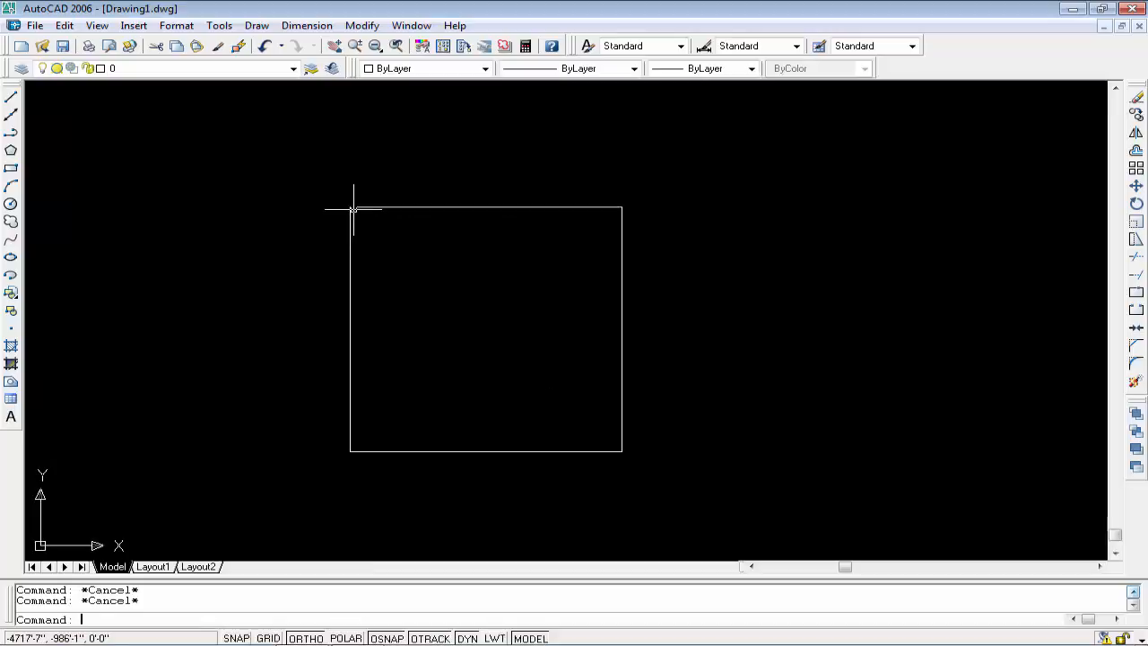
pyautogui.scroll(2, 354, 209)
pyautogui.scroll(-3, 359, 233)
pyautogui.moveTo(371, 271); pyautogui.dragTo(407, 272, button='middle')
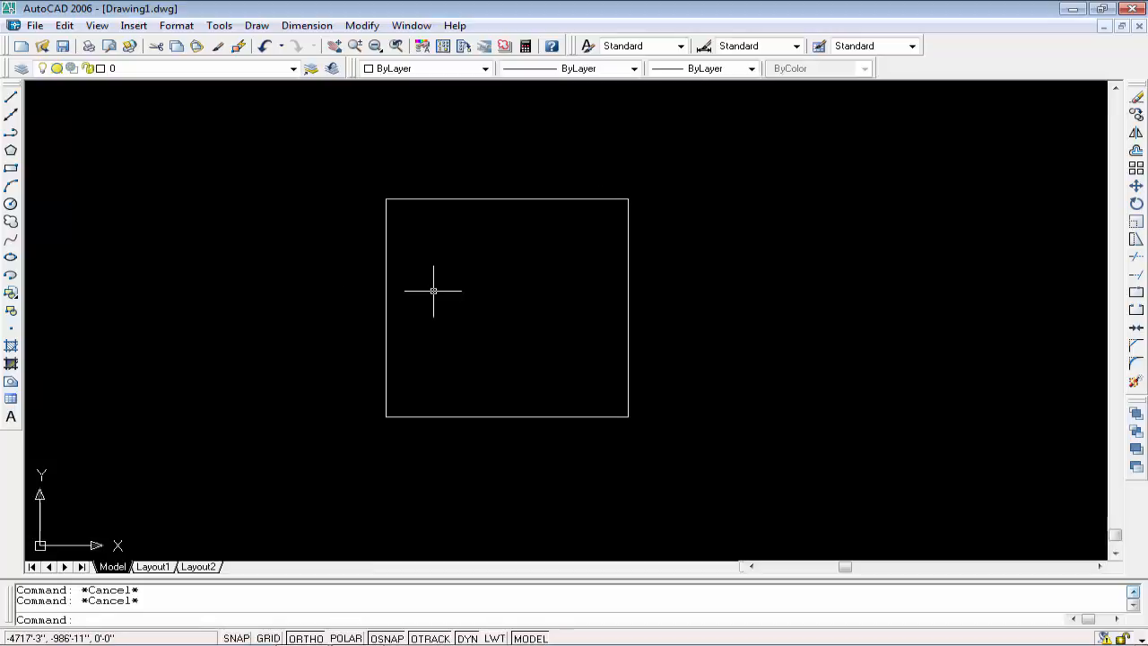
# Step: Chamfer the square's lower-left corner with both chamfer distances set to 6"
pyautogui.click(1135, 349)
pyautogui.click(1135, 348)
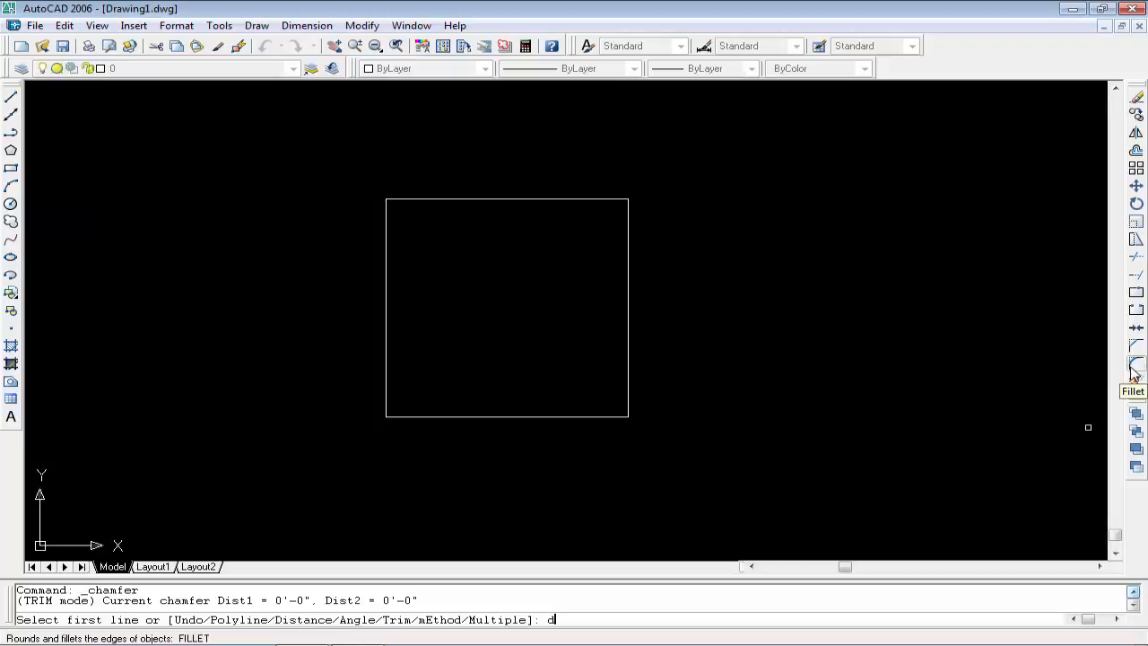
pyautogui.write('d')
pyautogui.press('Return')
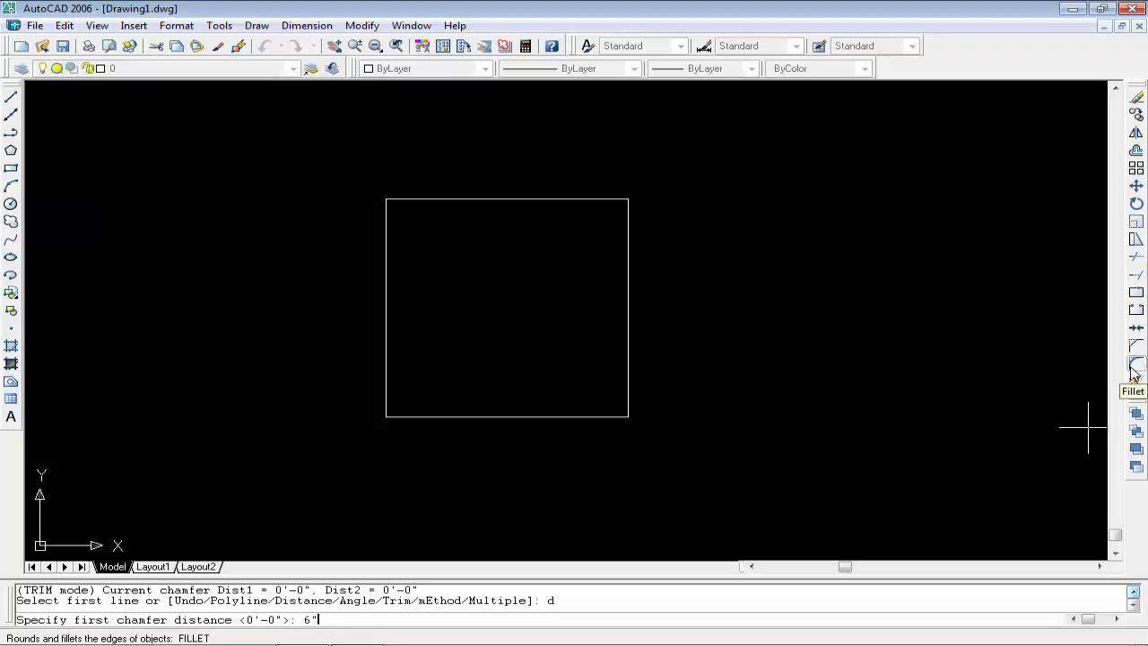
pyautogui.press('Return')
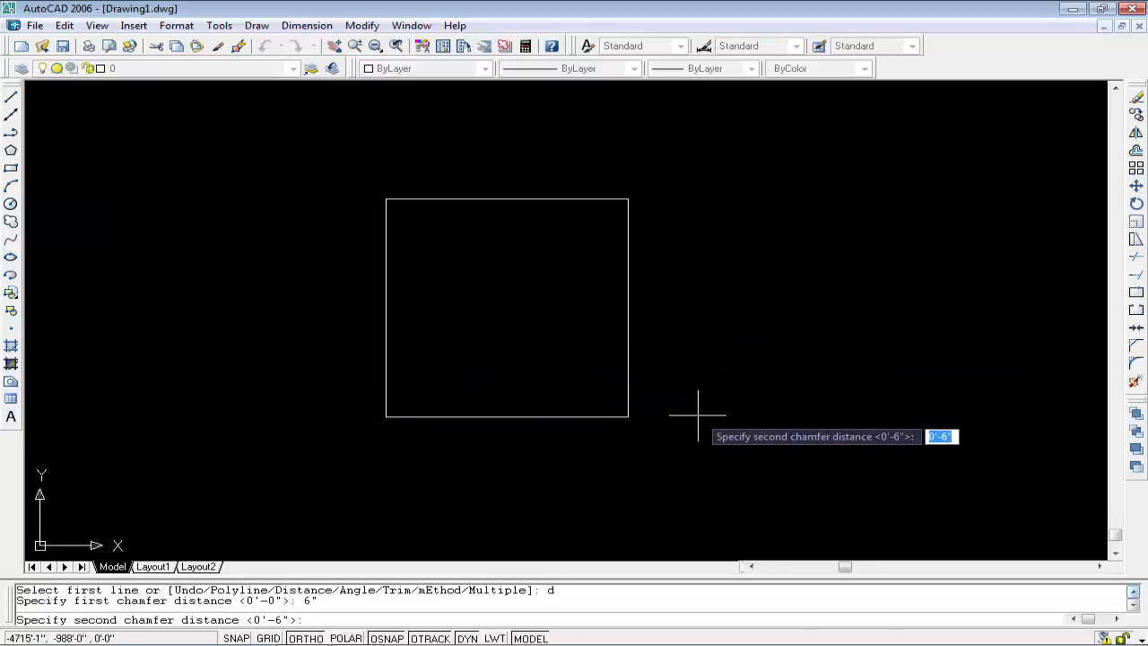
pyautogui.press('Return')
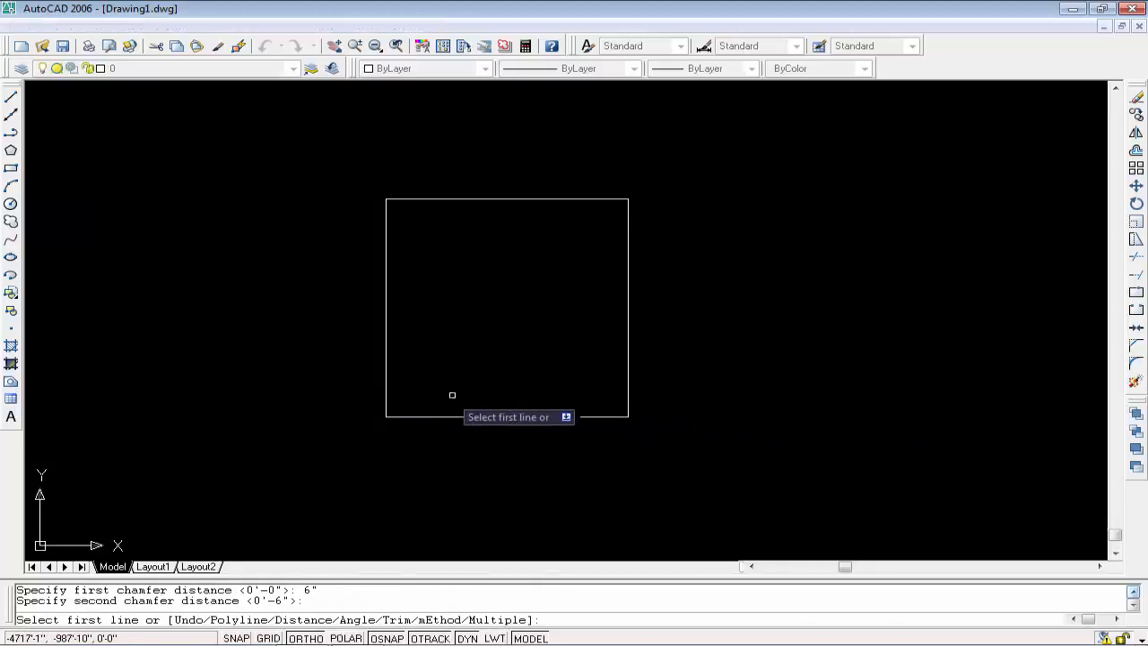
pyautogui.click(393, 396)
pyautogui.click(397, 416)
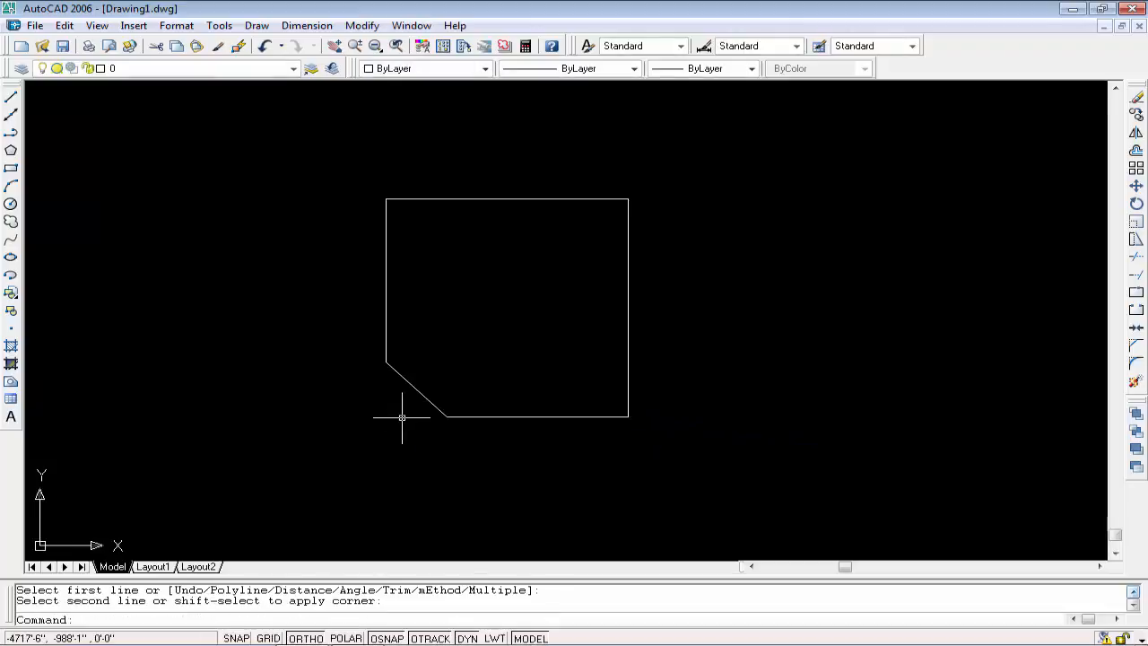
pyautogui.scroll(1, 430, 409)
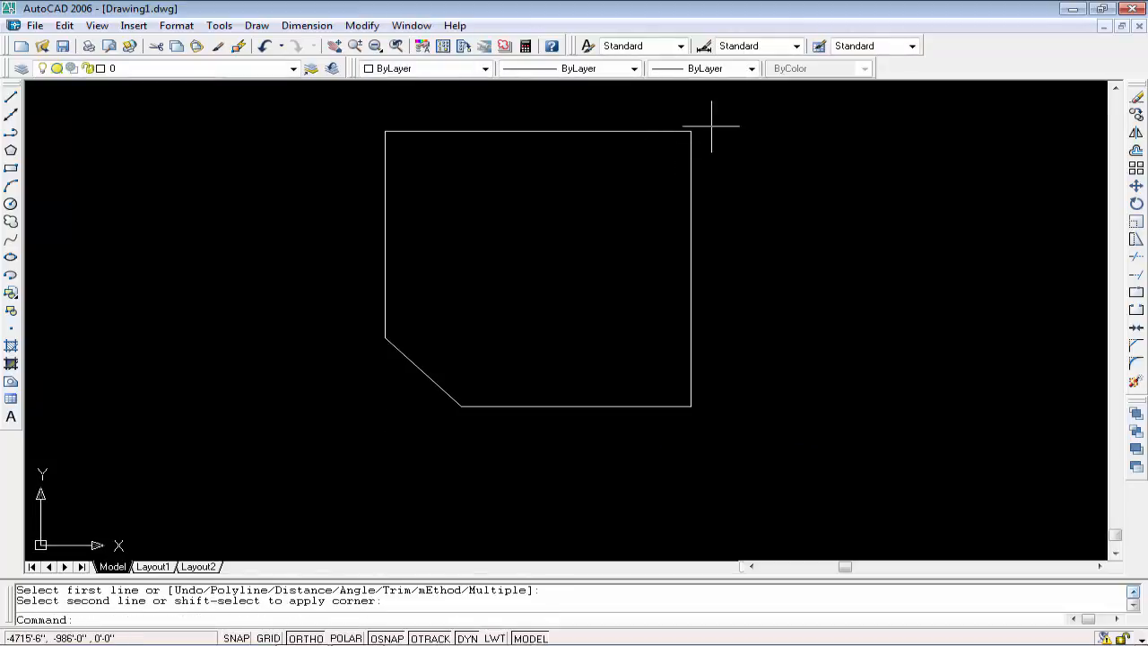
pyautogui.press('Escape')
pyautogui.press('Escape')
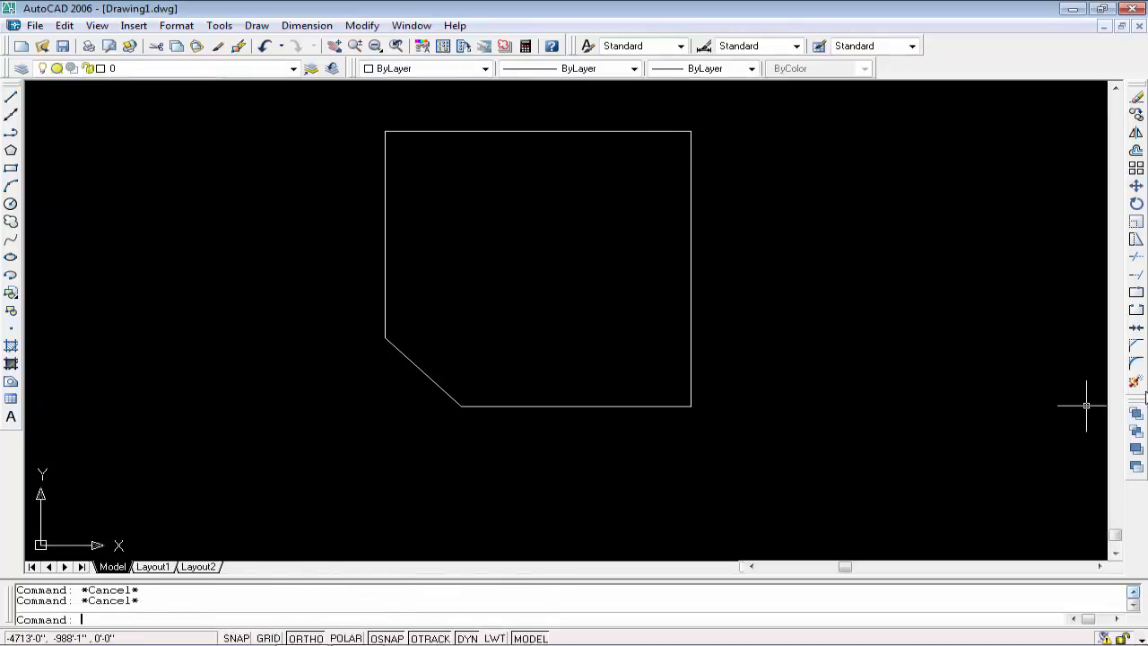
# Step: Chamfer the square's upper-right corner, entering 6" as the first distance and accepting 6" as the second
pyautogui.click(1135, 348)
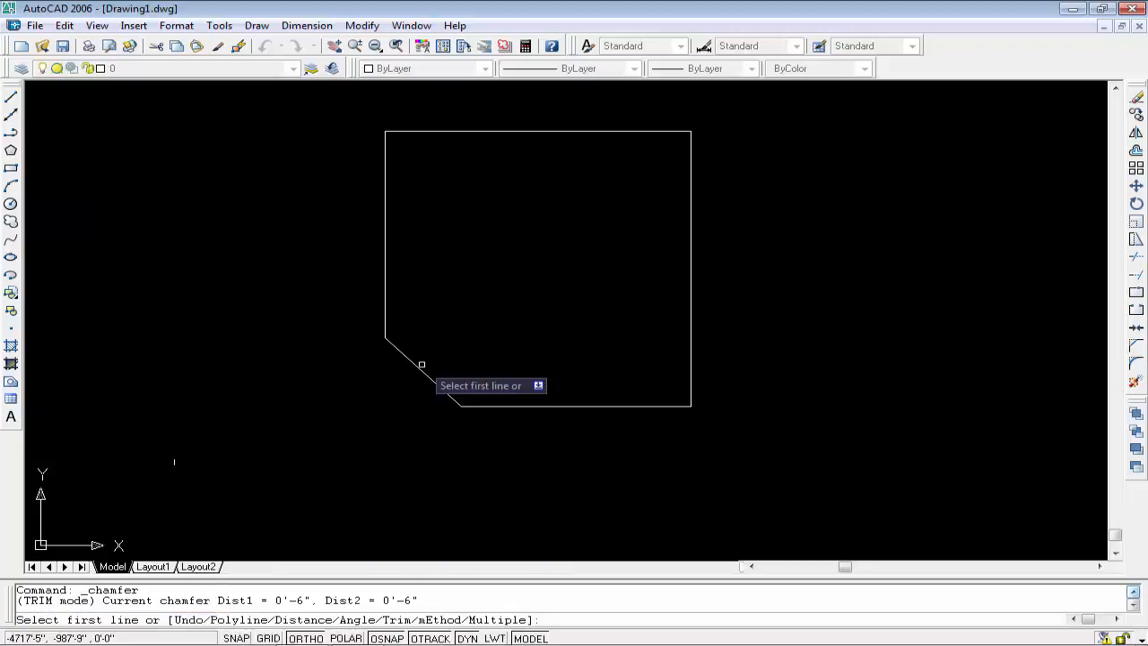
pyautogui.write('d')
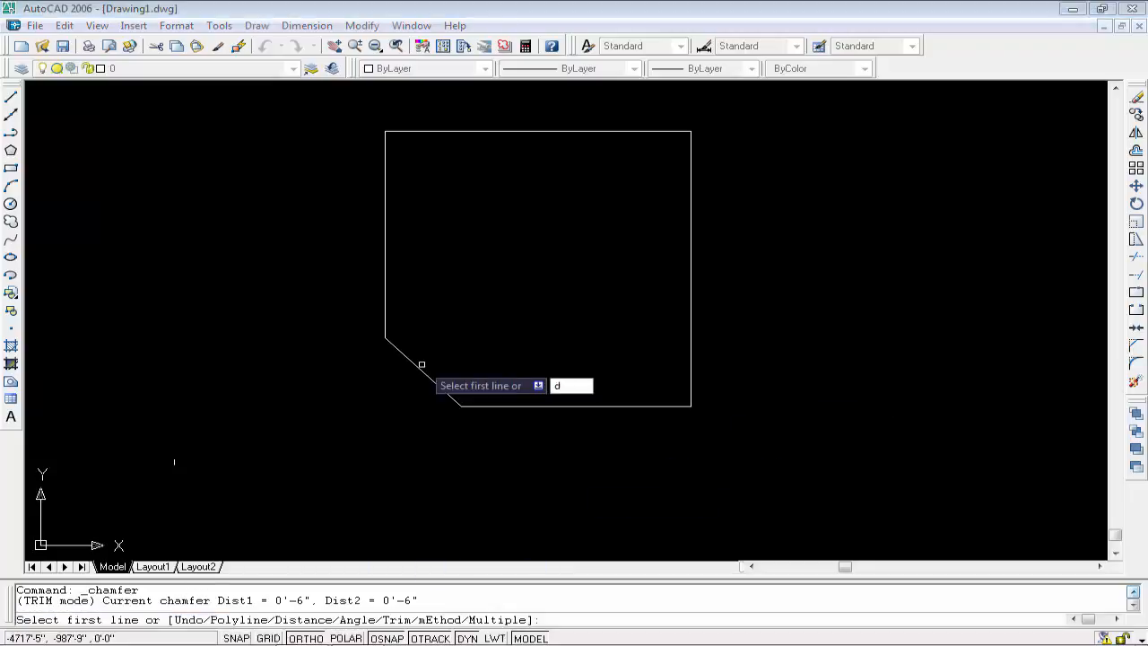
pyautogui.press('Return')
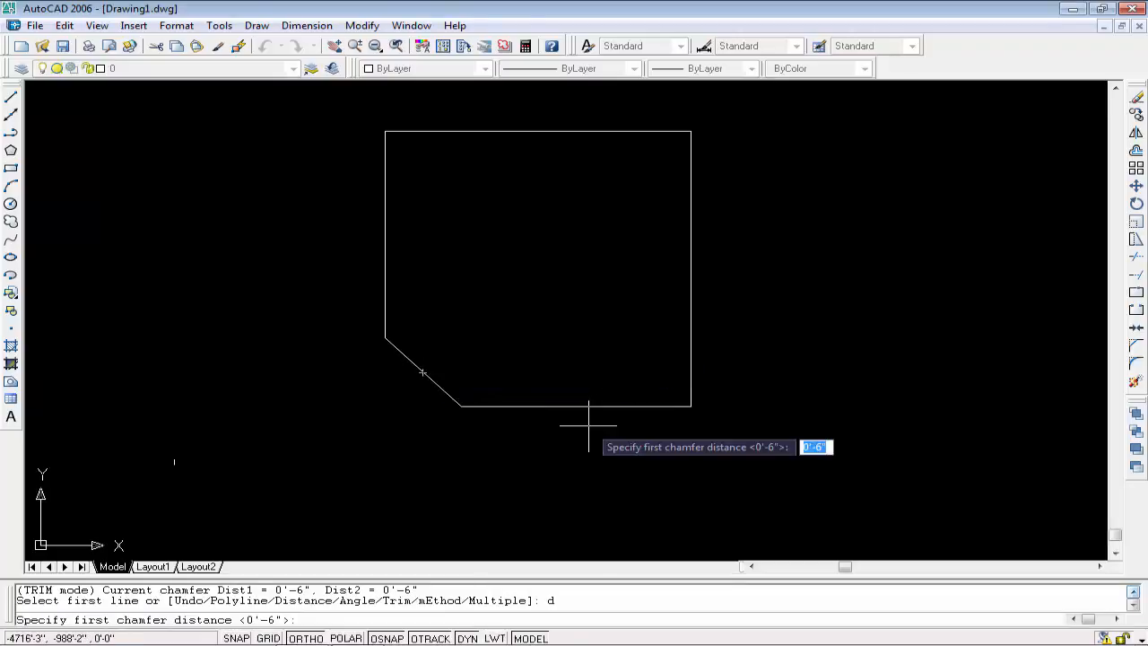
pyautogui.write('6')
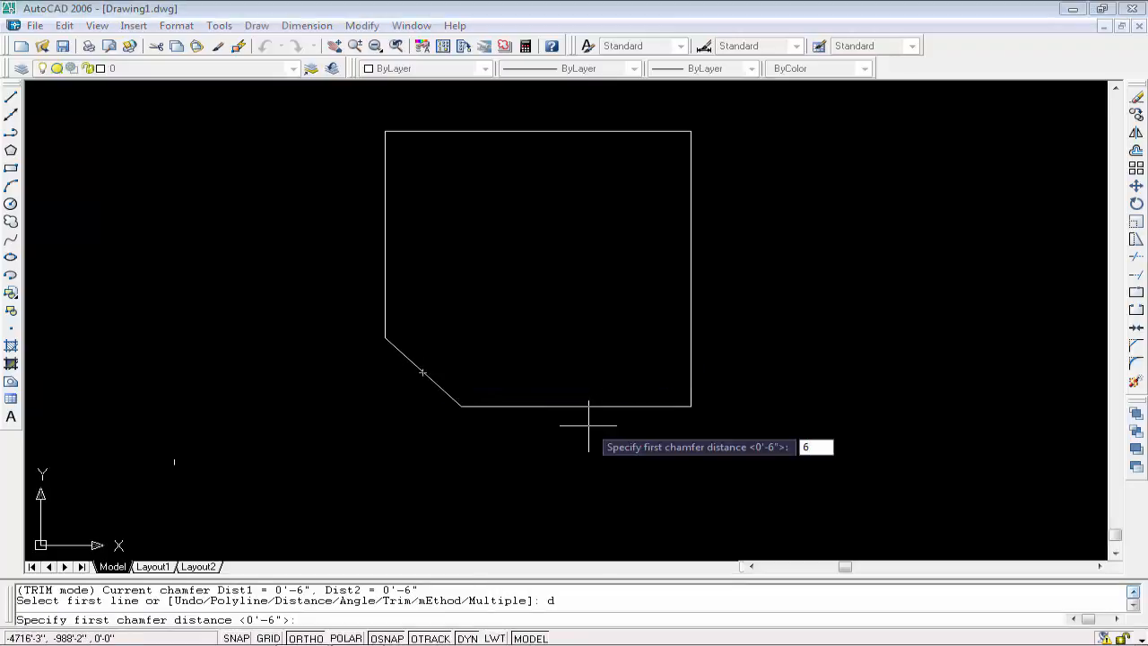
pyautogui.write('"')
pyautogui.press('Return')
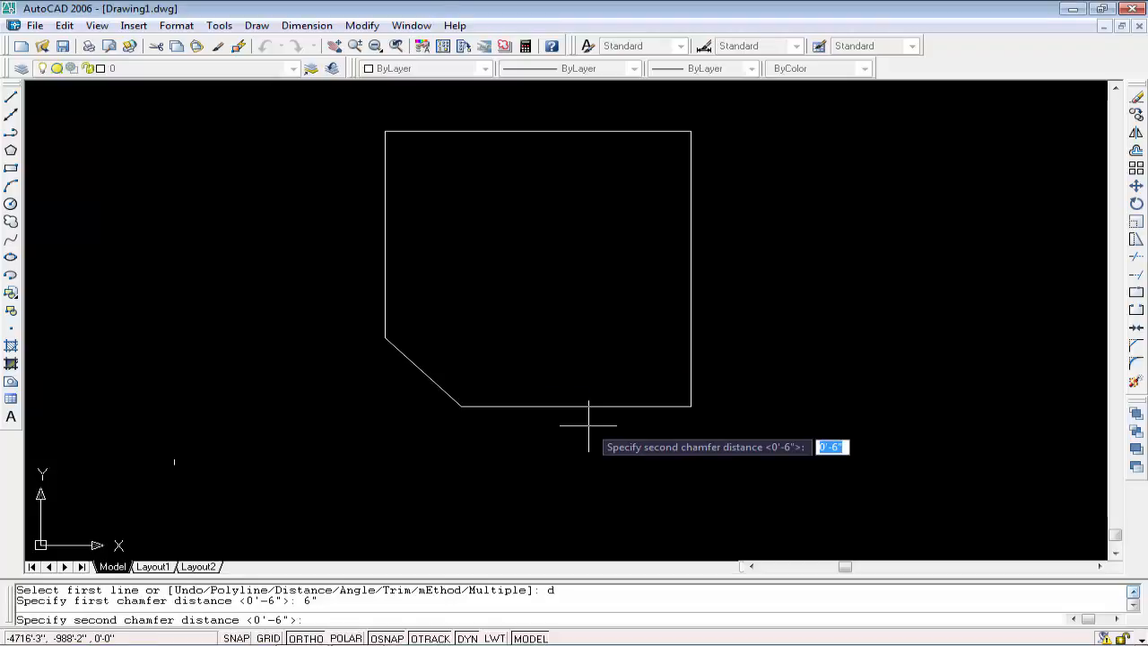
pyautogui.press('Return')
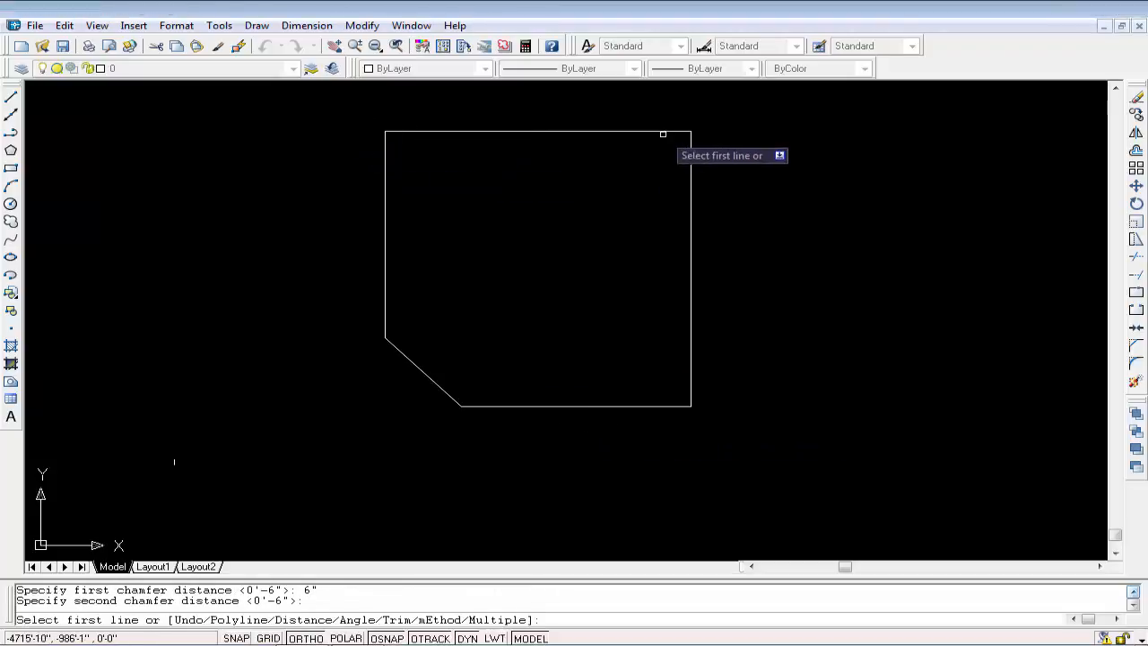
pyautogui.click(633, 131)
pyautogui.click(690, 180)
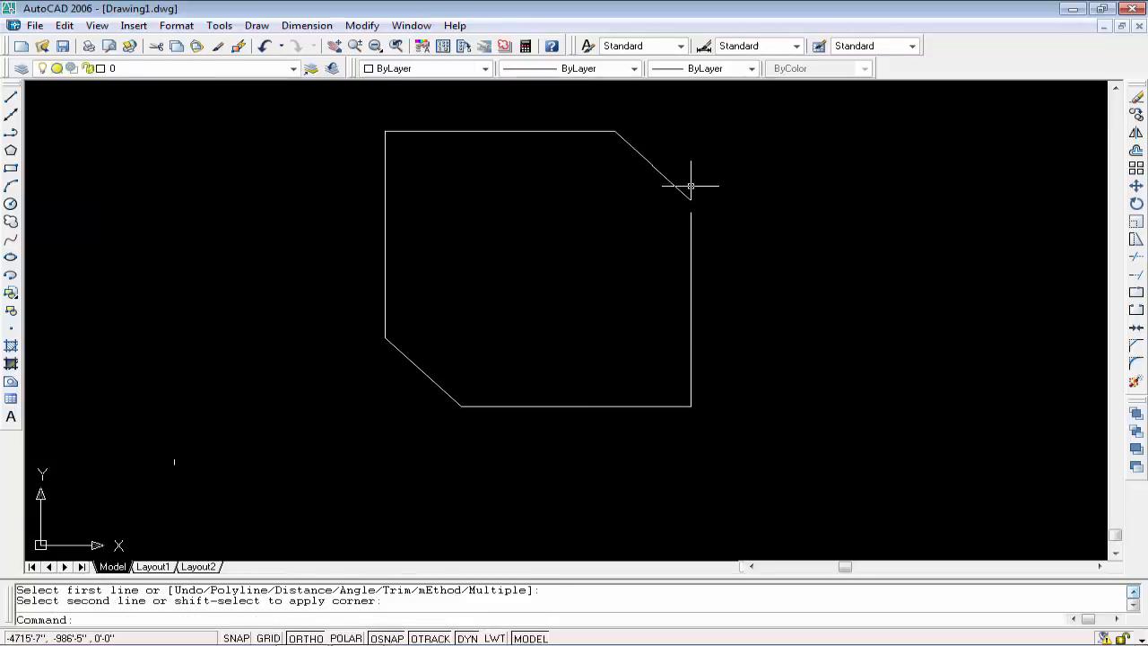